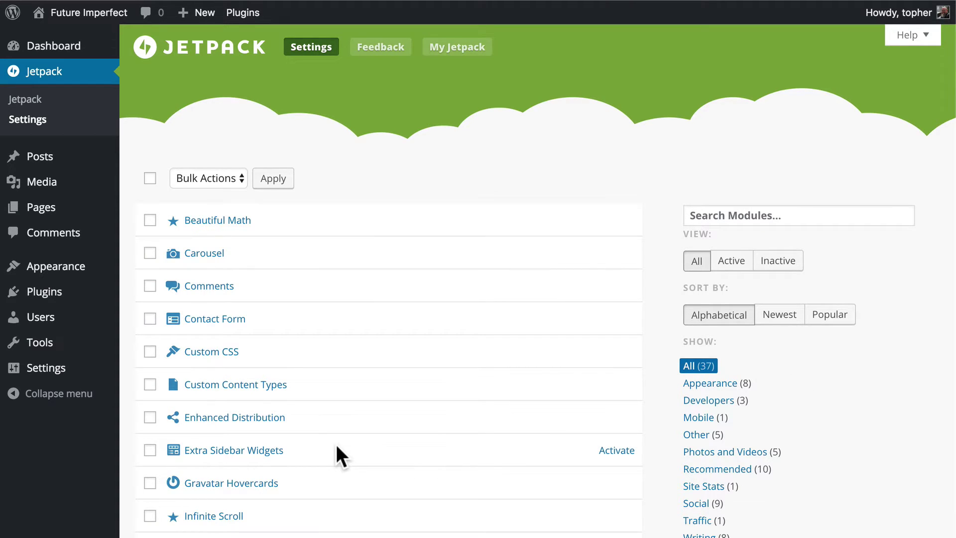
left_click(247, 451)
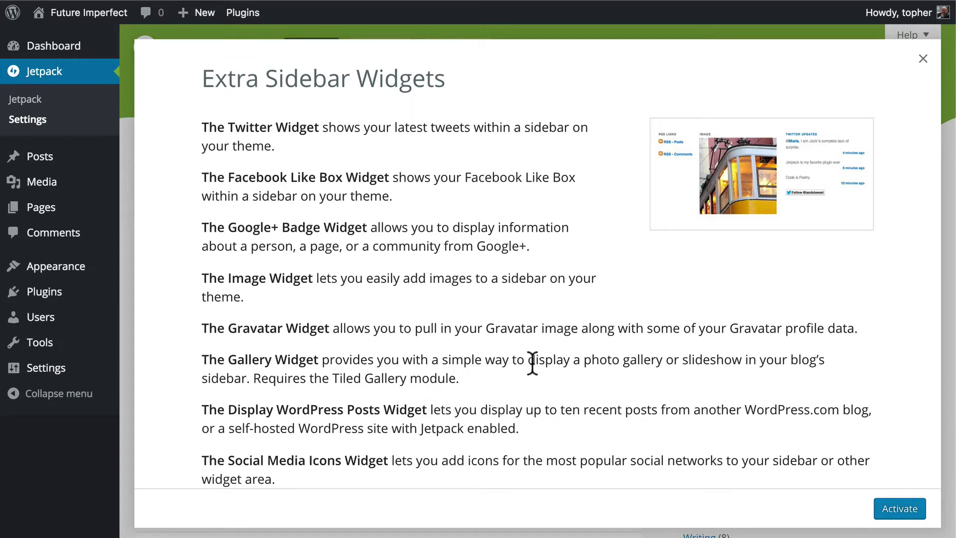
scroll(538, 358, "down", 3)
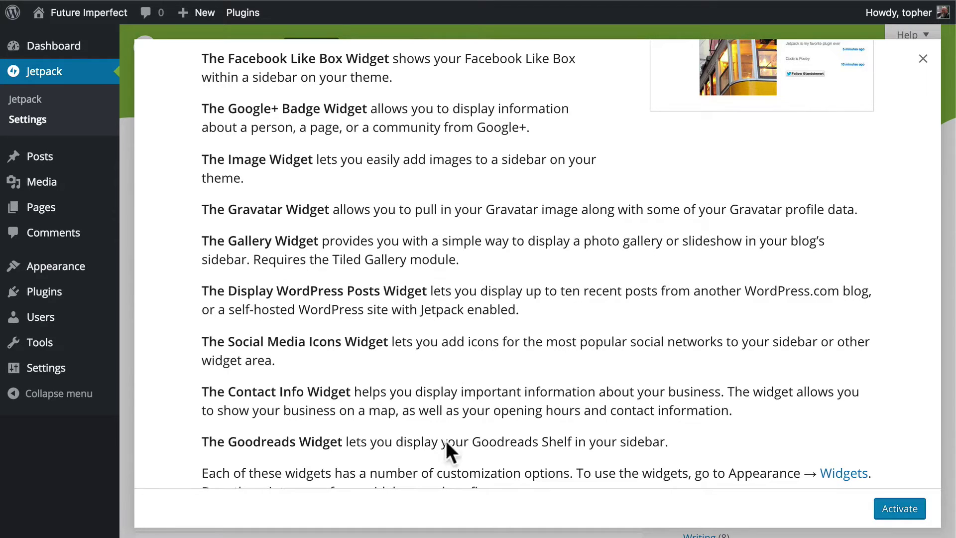
scroll(452, 354, "down", 2)
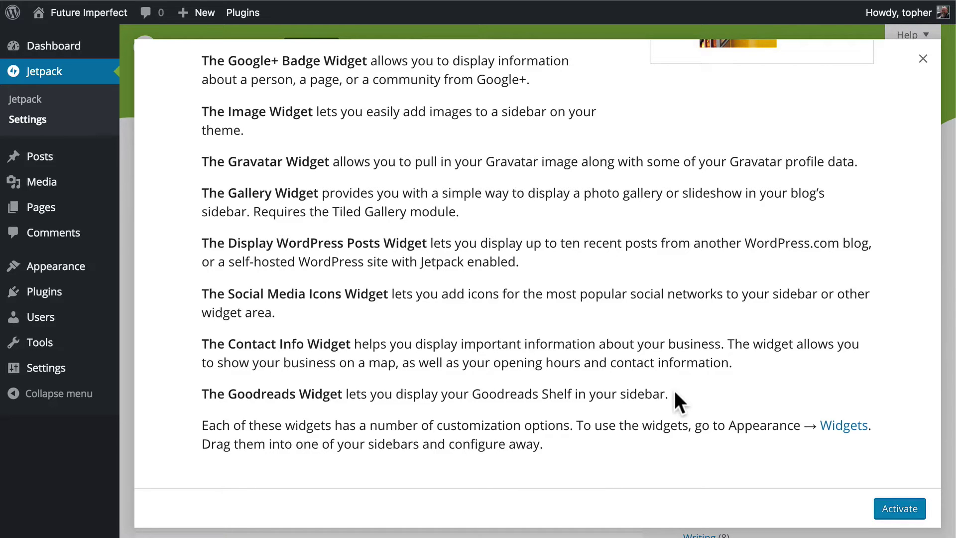
Activate the Extra Sidebar Widgets module and open the Widgets page listing Jetpack widgets like Goodreads and Image.
left_click(900, 510)
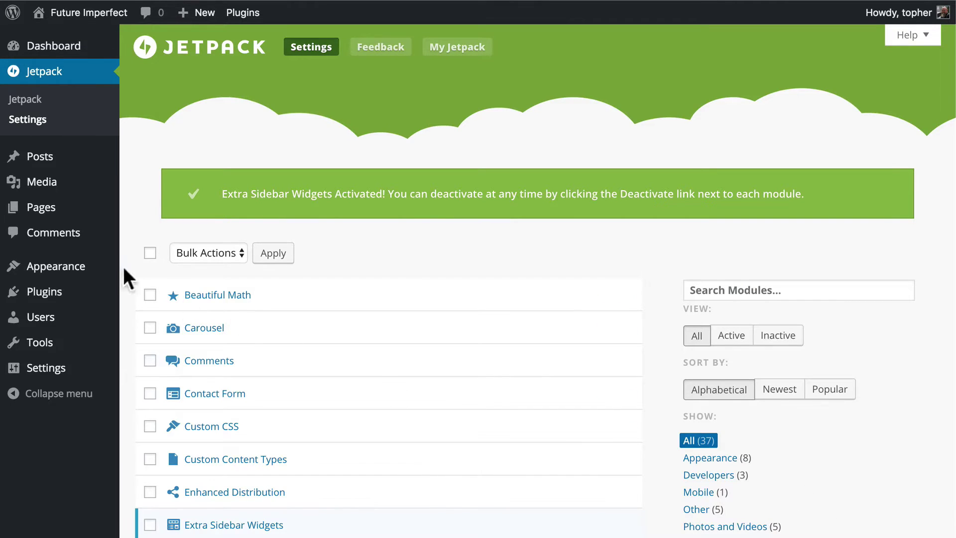
mouse_move(81, 273)
left_click(145, 315)
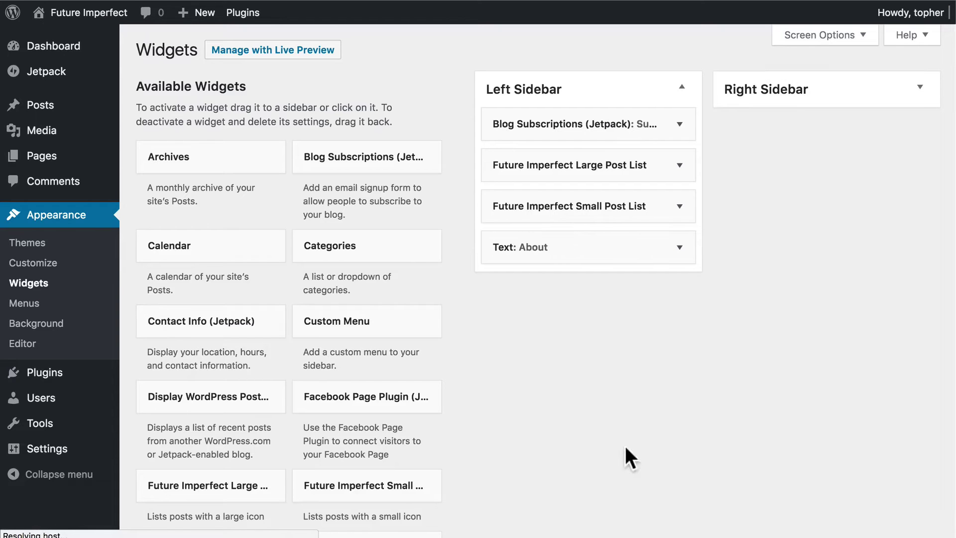
scroll(503, 413, "down", 15)
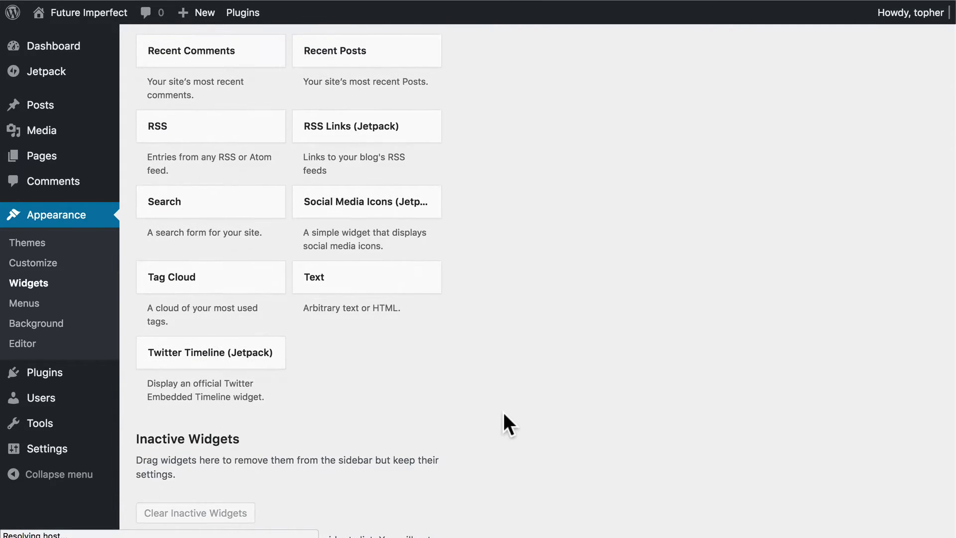
Add a Twitter Timeline (Jetpack) widget to the Left Sidebar showing 5 tweets.
left_click_drag(222, 363, 574, 118)
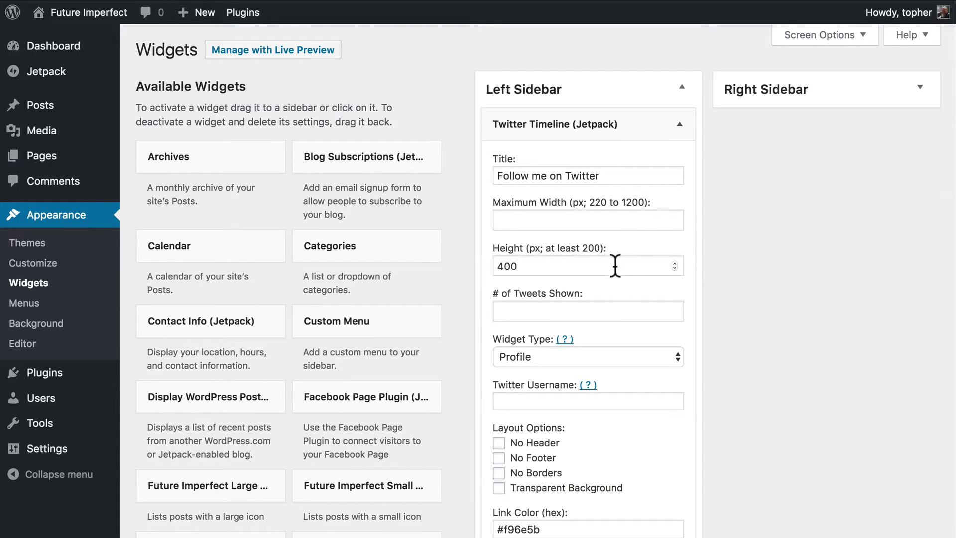
left_click(572, 309)
type("5")
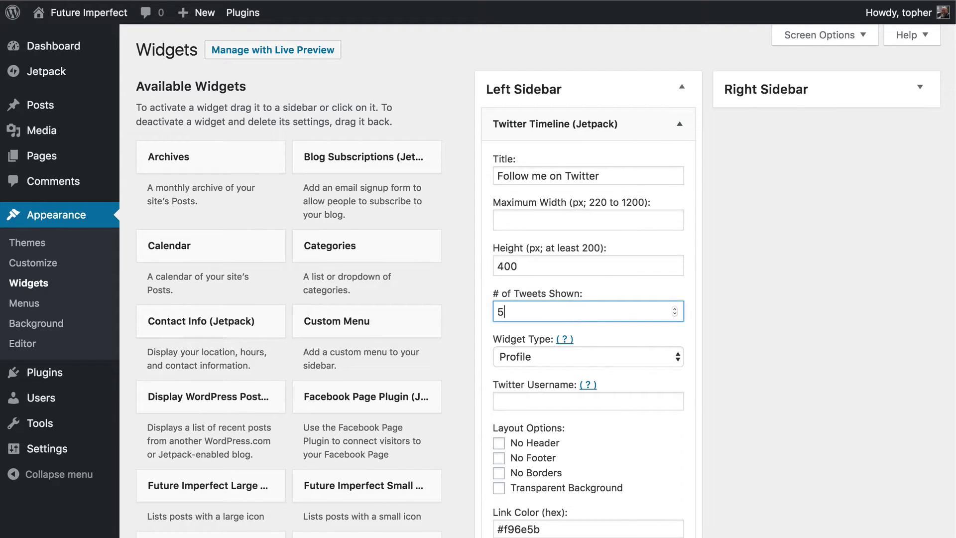
scroll(733, 321, "down", 4)
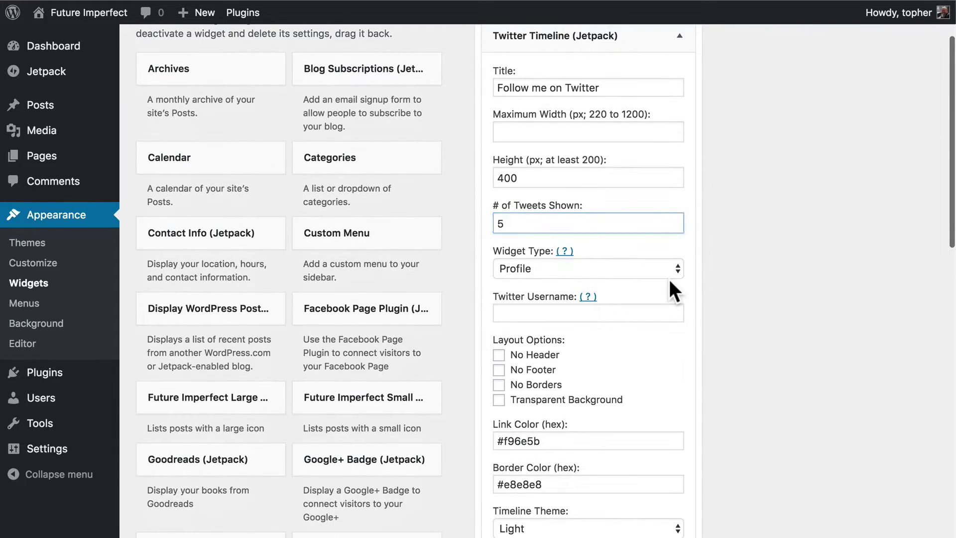
Keep the Profile type, enter the owner's Twitter username, keep the Light theme, and save the widget.
left_click(671, 270)
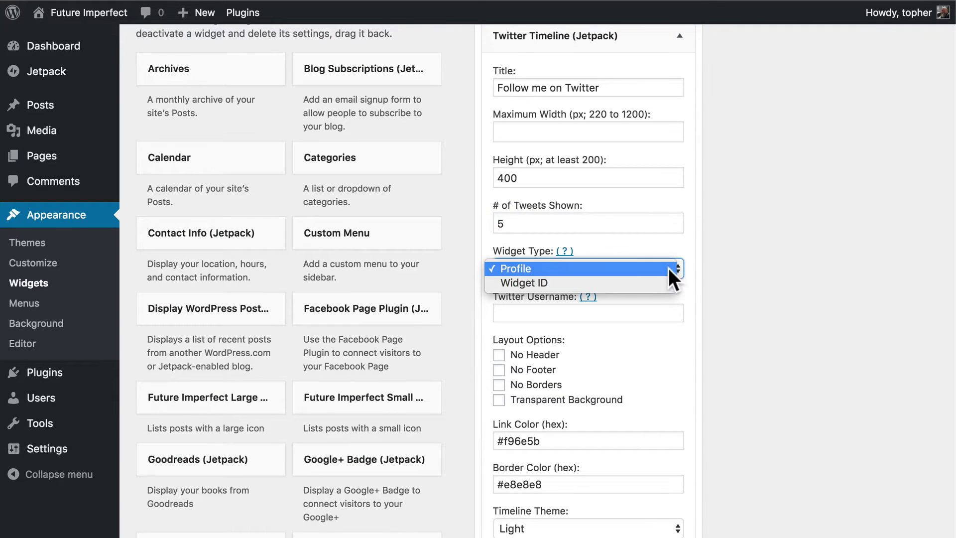
left_click(668, 268)
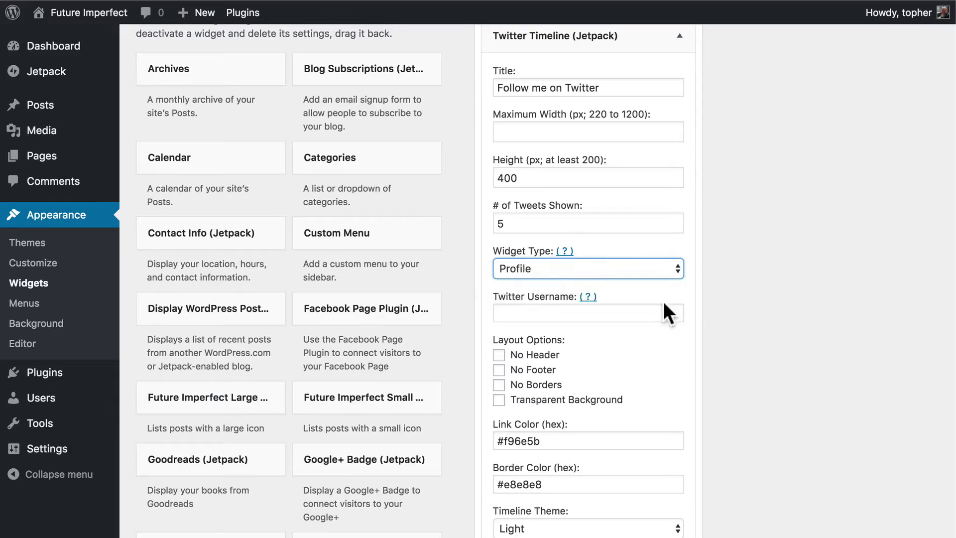
left_click(626, 312)
type("topher")
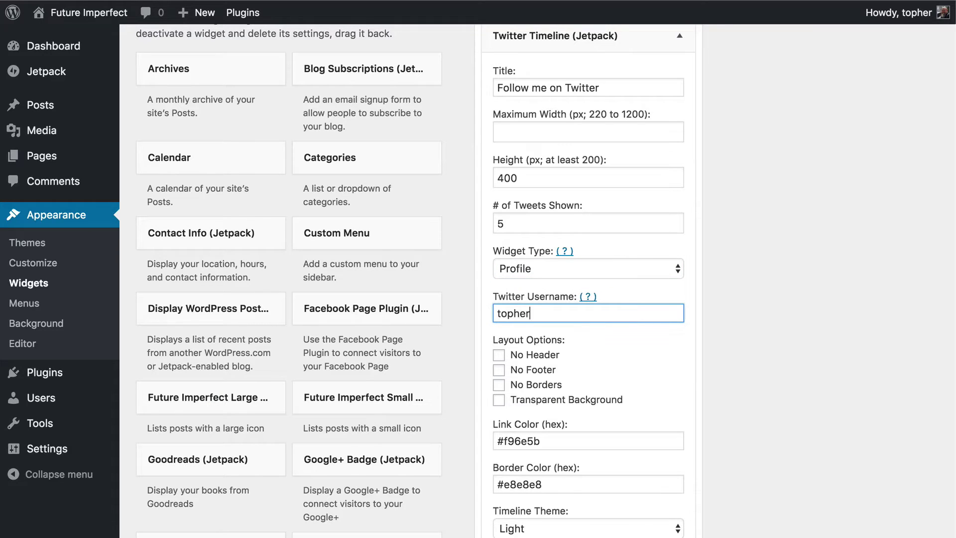
type("1kenobe")
scroll(719, 314, "down", 5)
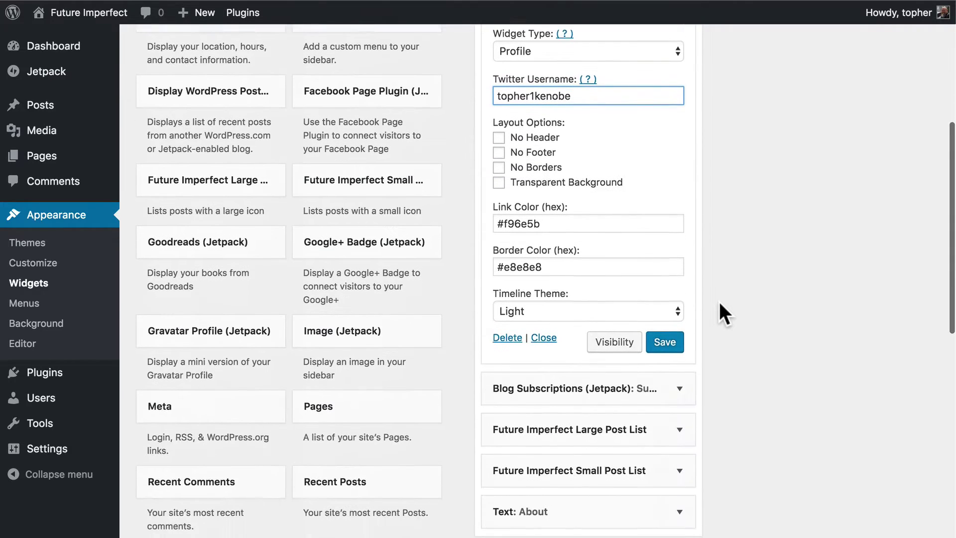
scroll(719, 300, "down", 1)
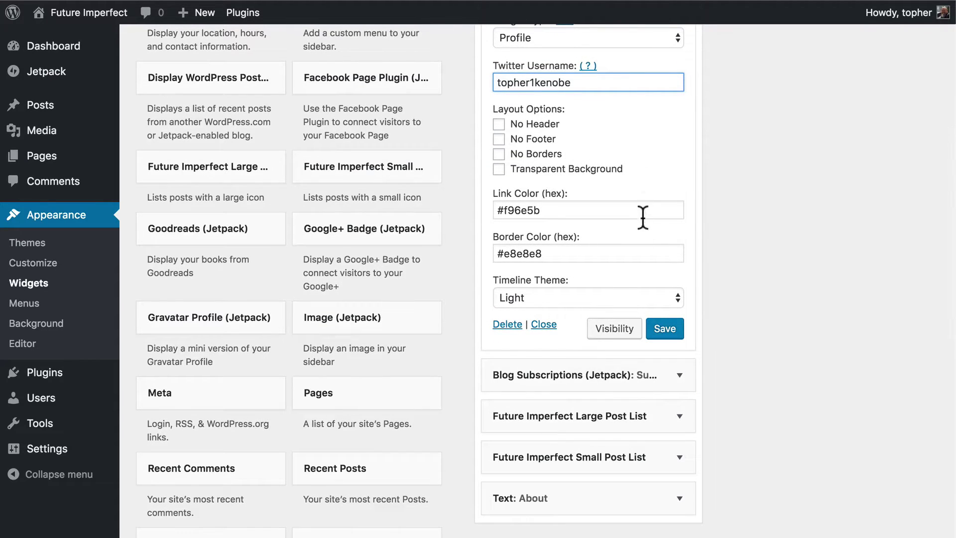
left_click(647, 303)
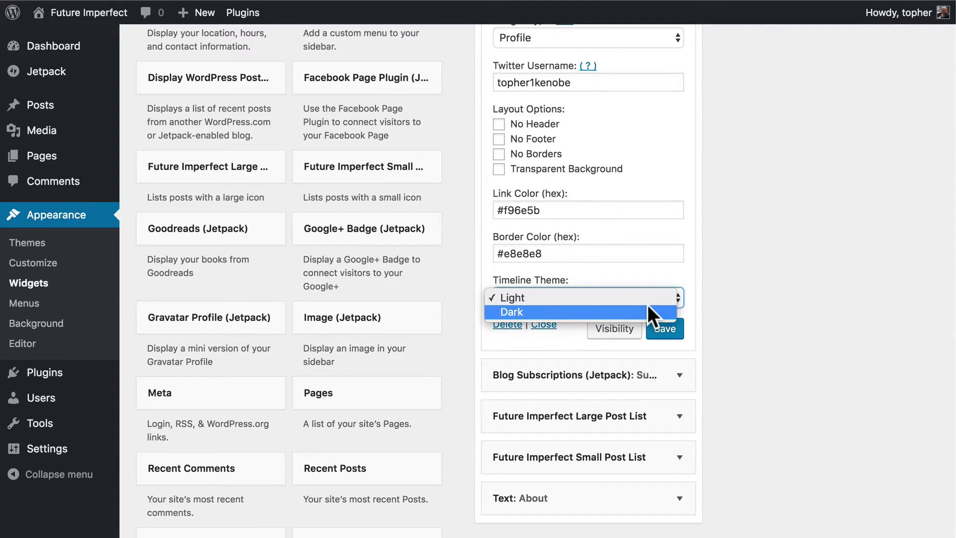
left_click(636, 300)
left_click(666, 330)
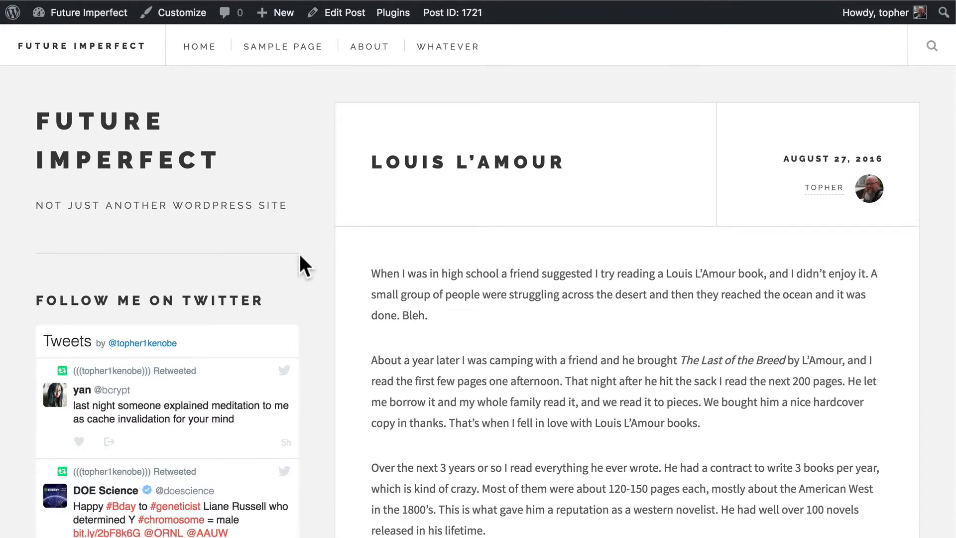
Scroll the live post to check the Twitter feed, then close the extra tabs back to Widgets.
scroll(300, 259, "down", 5)
scroll(326, 284, "down", 8)
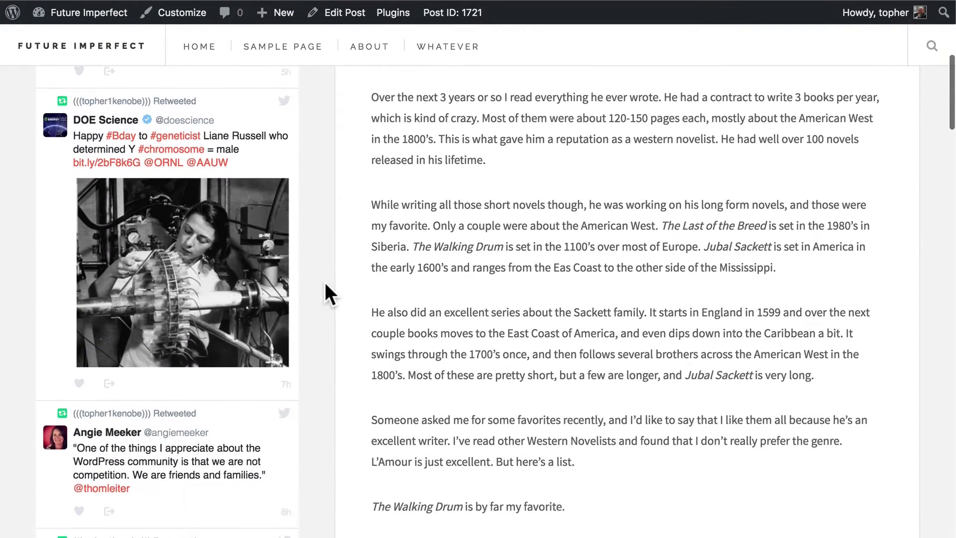
scroll(326, 285, "down", 10)
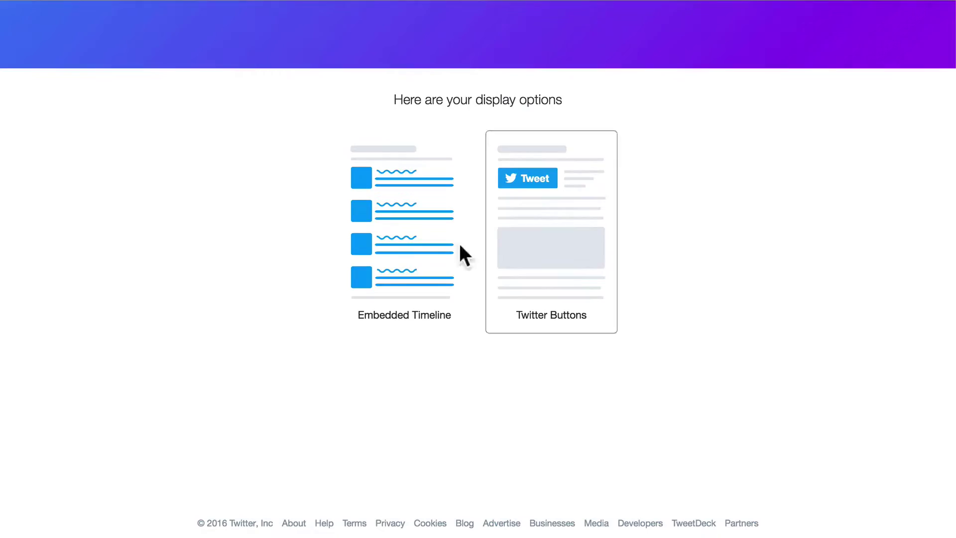
key("super+w")
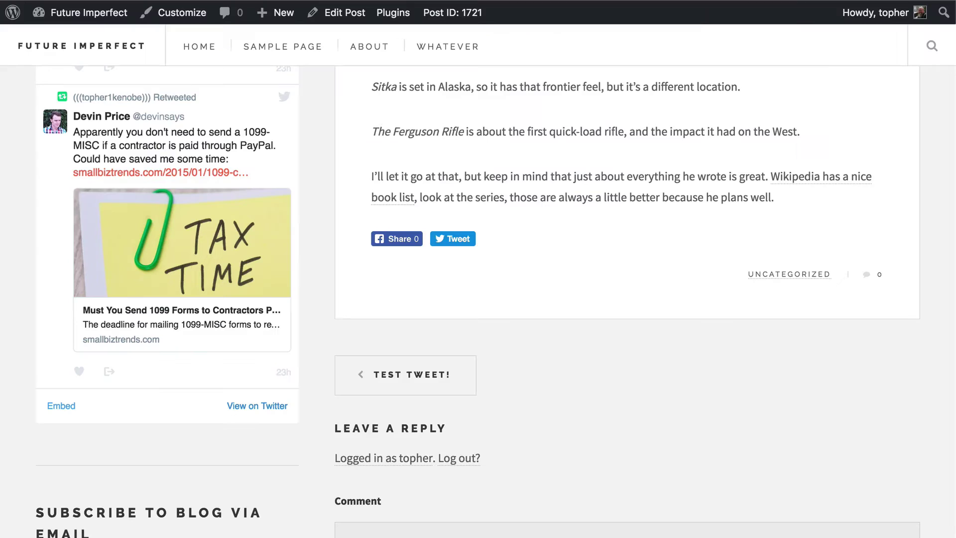
scroll(241, 145, "up", 15)
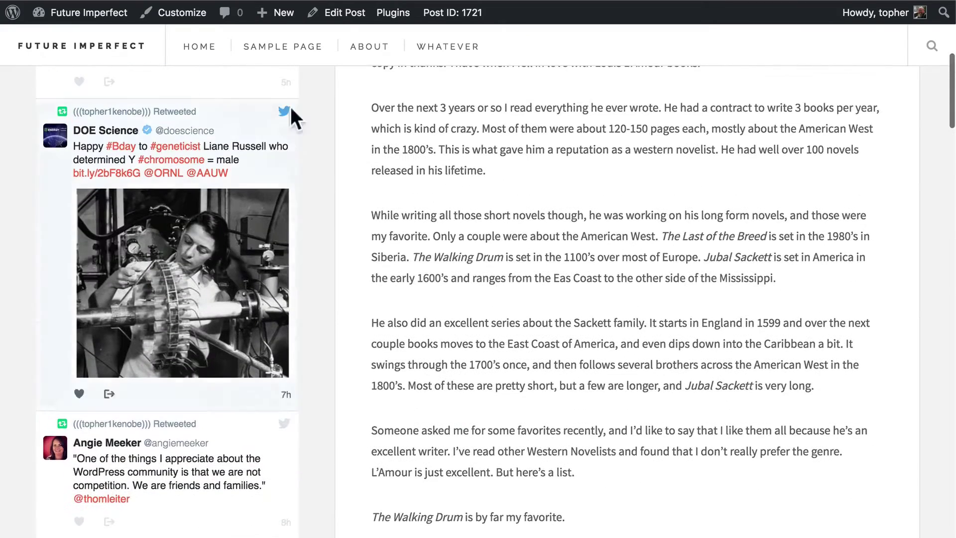
key("super+w")
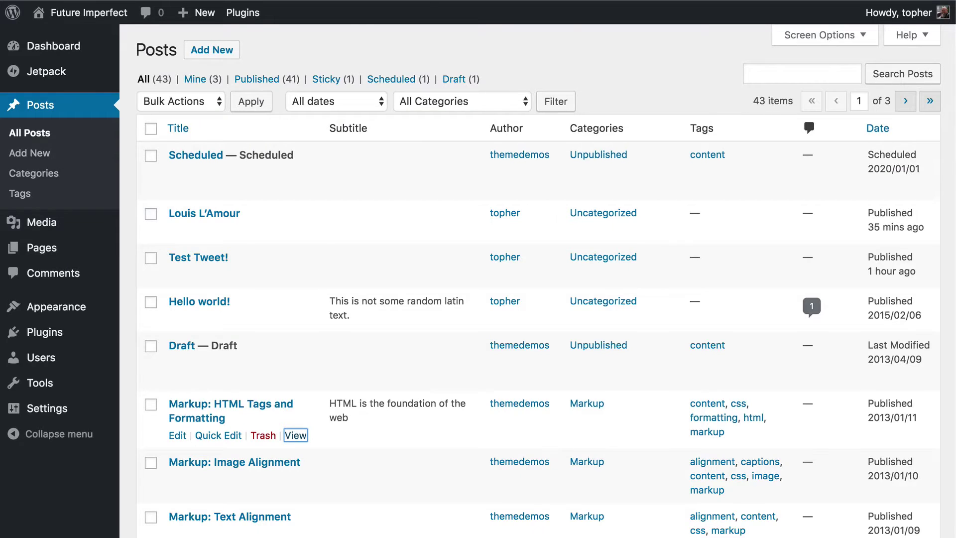
key("super+w")
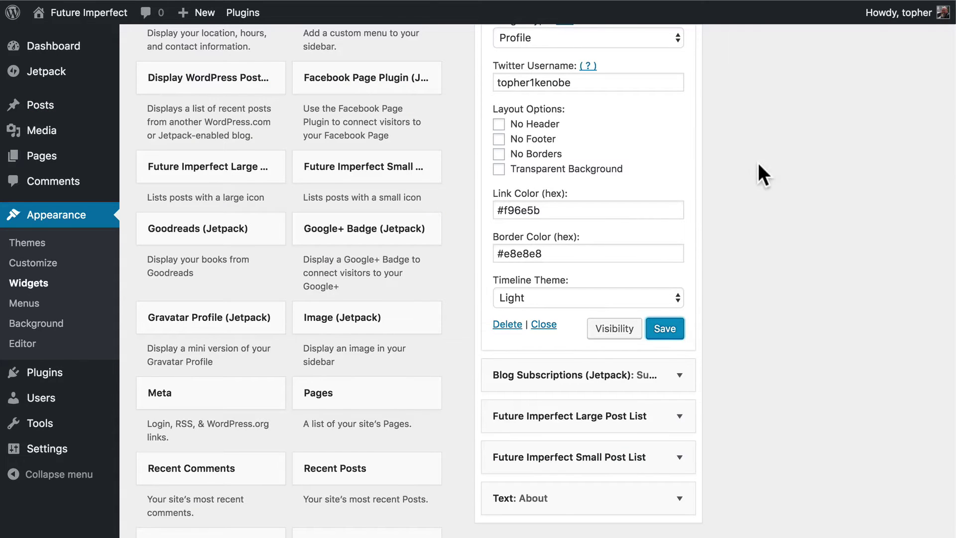
Delete the Twitter Timeline widget and add a Facebook Page Plugin (Jetpack) widget to the Left Sidebar.
left_click(506, 325)
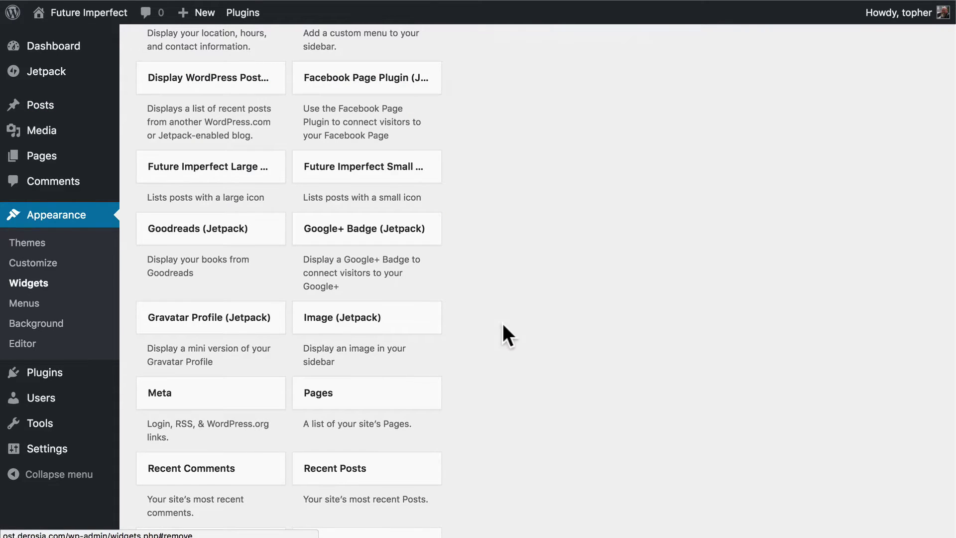
scroll(366, 405, "up", 5)
left_click_drag(366, 405, 570, 113)
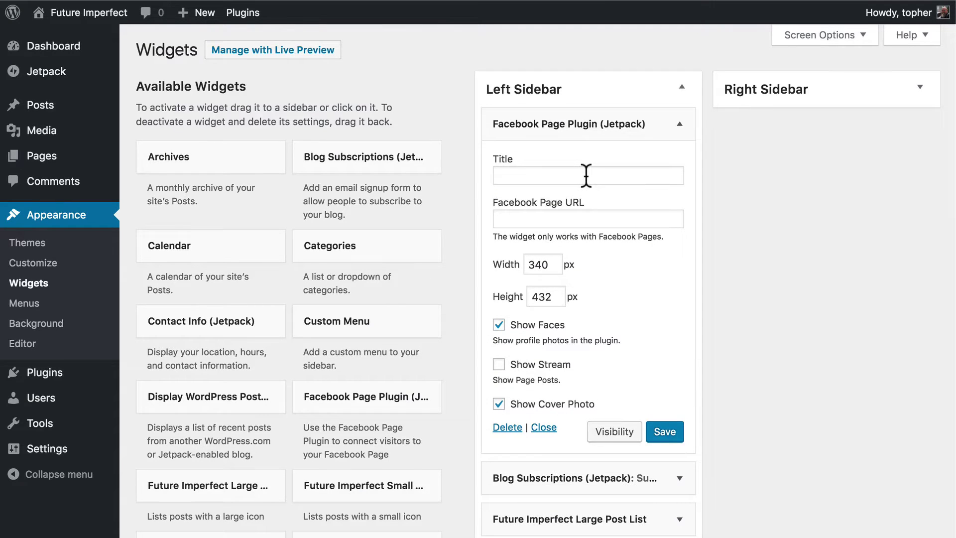
left_click(594, 220)
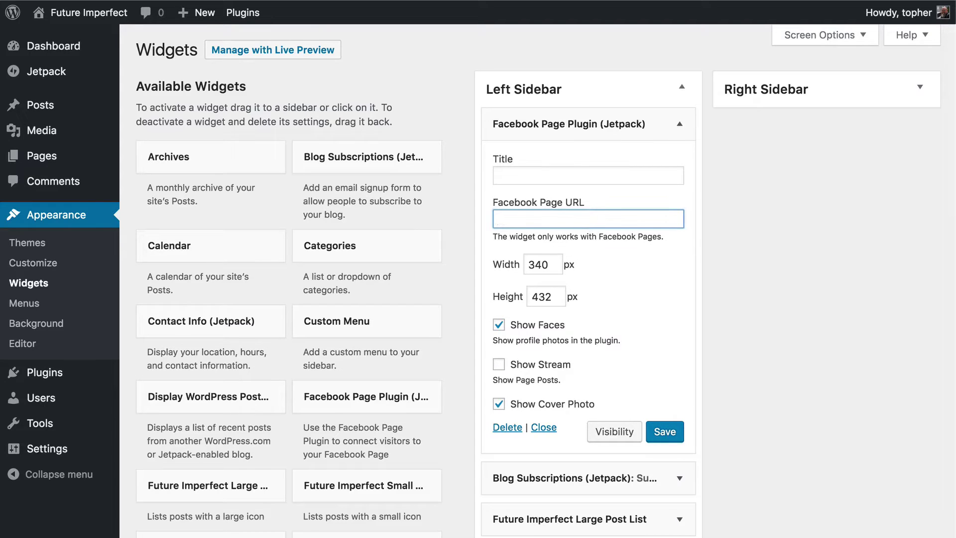
type("http://facebook.com")
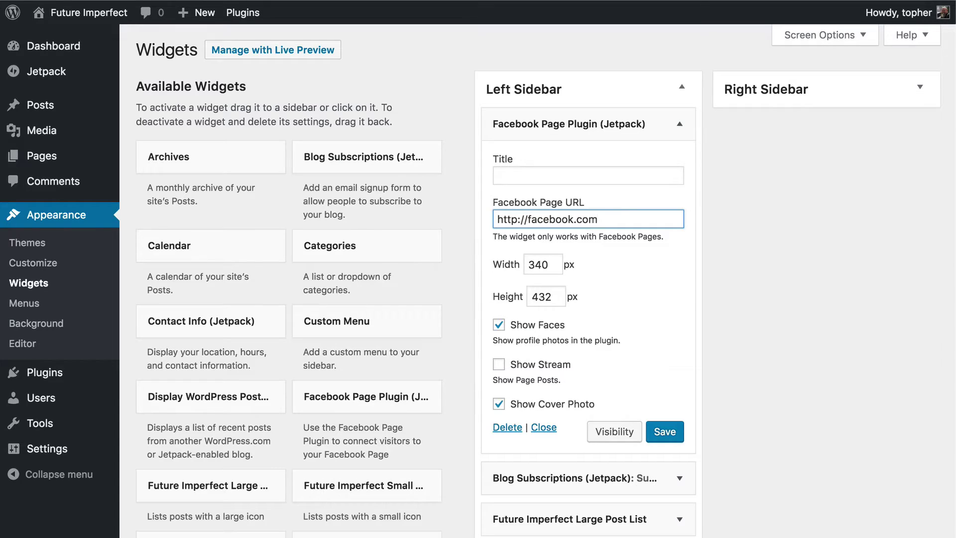
type("/heropress")
left_click(515, 215)
type("ss")
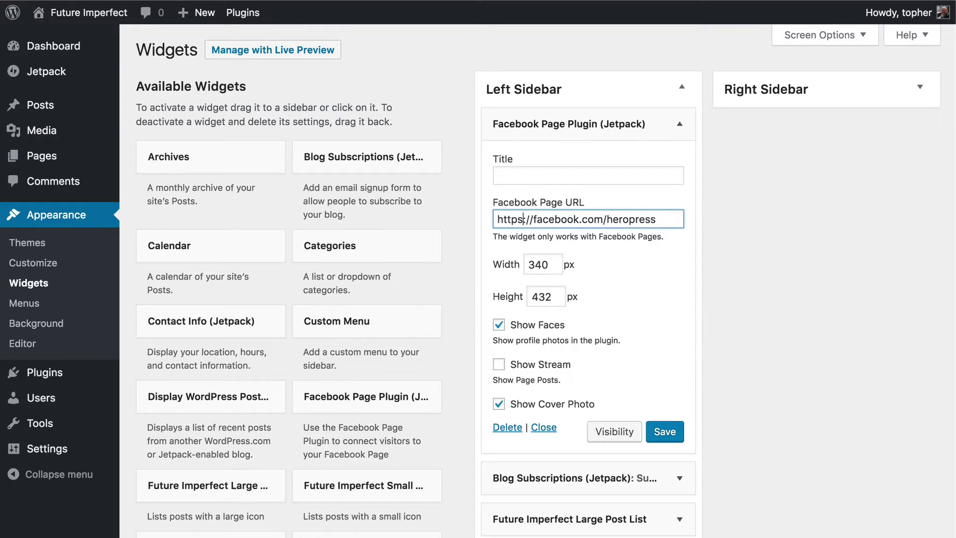
key("BackSpace")
left_click(740, 282)
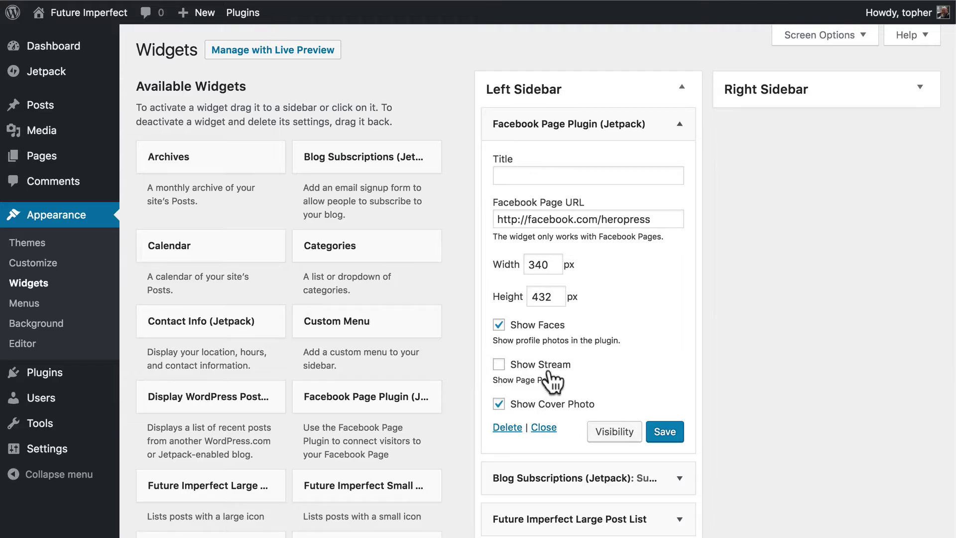
Save the Facebook Page Plugin widget, preview it on the reloaded post, then remove it from the Left Sidebar.
left_click(667, 433)
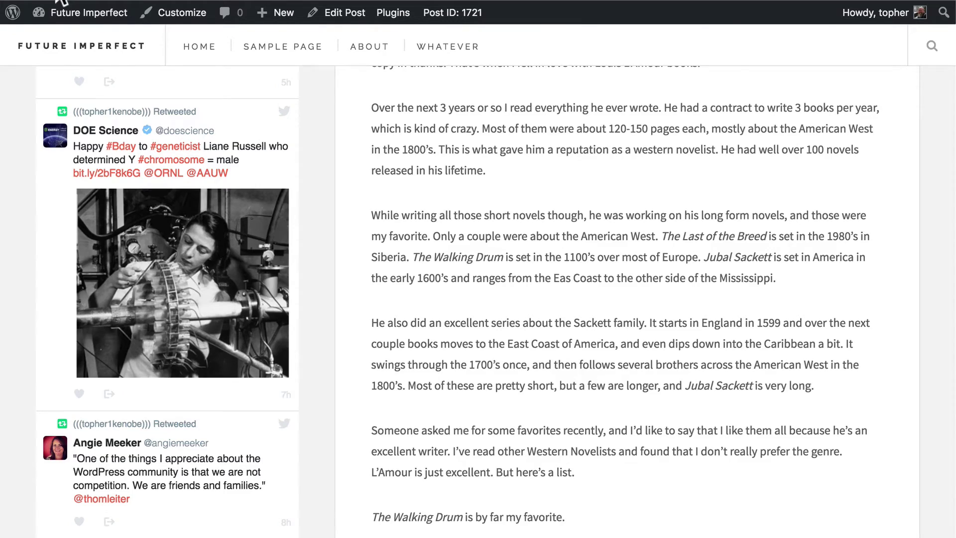
key("super+r")
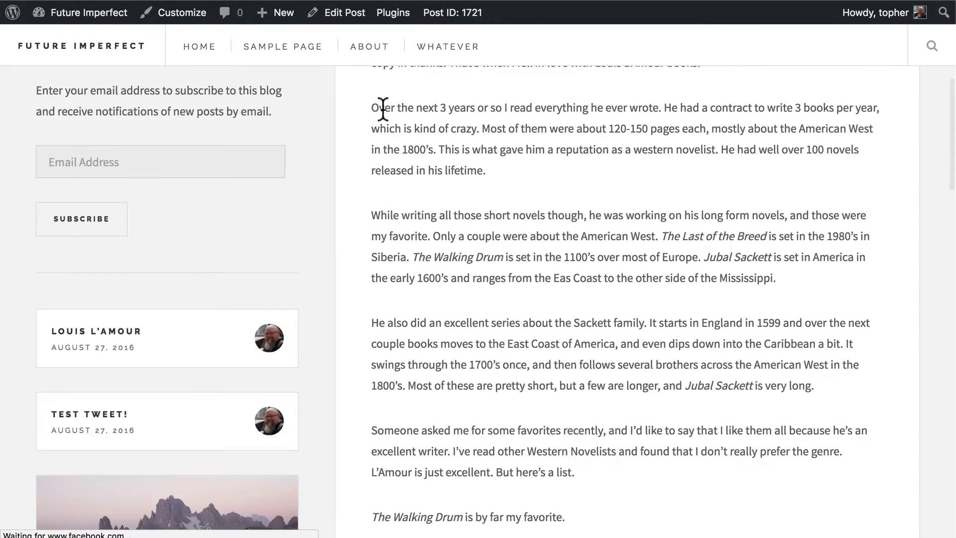
scroll(382, 109, "up", 10)
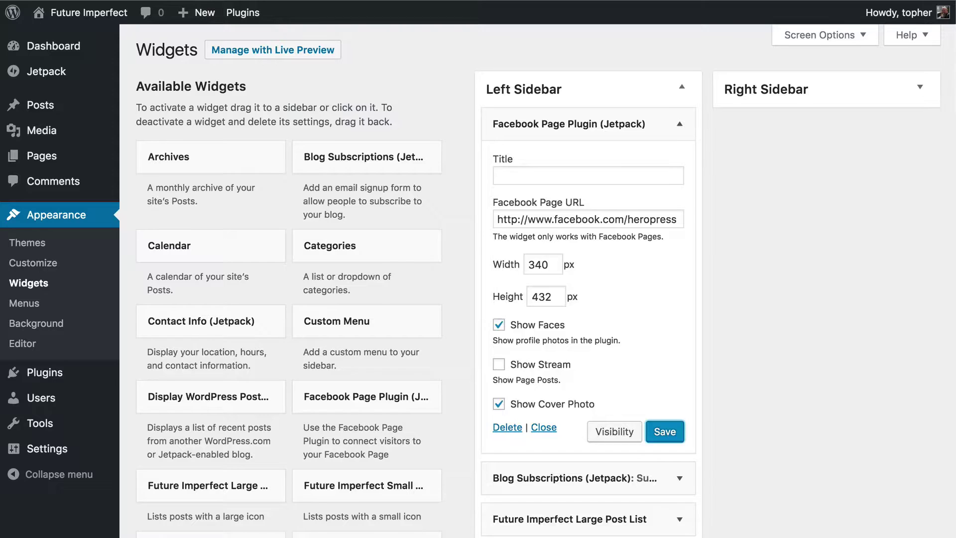
left_click(506, 486)
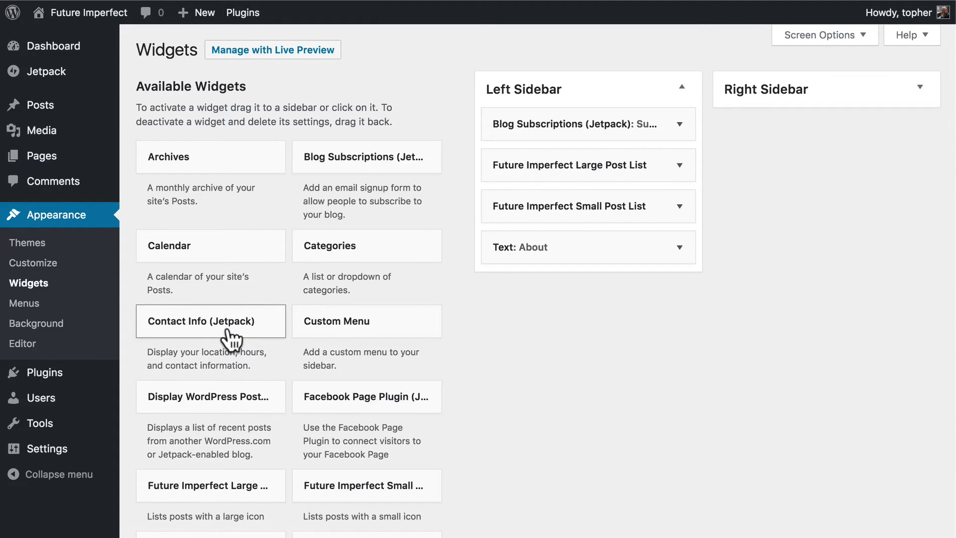
Add and save the 'Hours & Info' Contact Info widget, preview it on the reloaded site, then return to Widgets.
left_click_drag(252, 320, 559, 123)
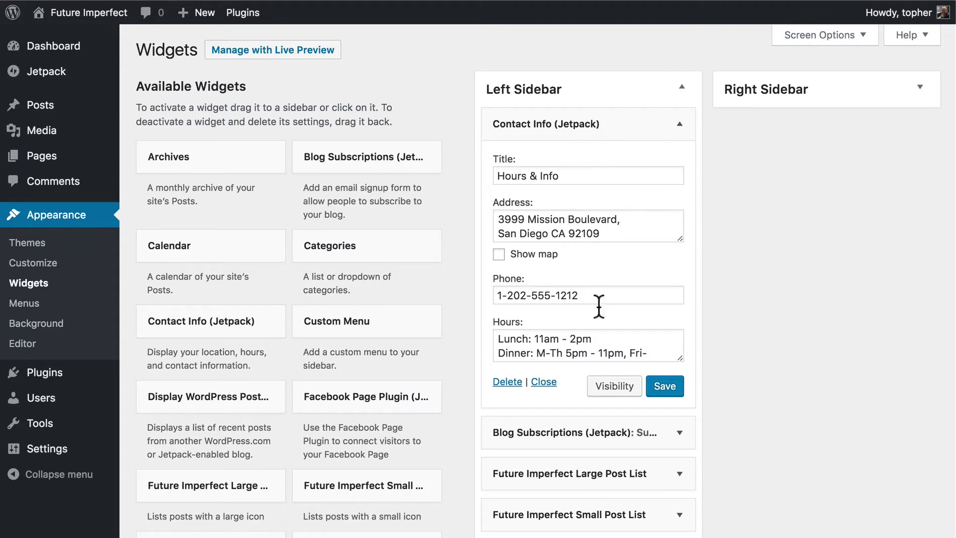
left_click(666, 384)
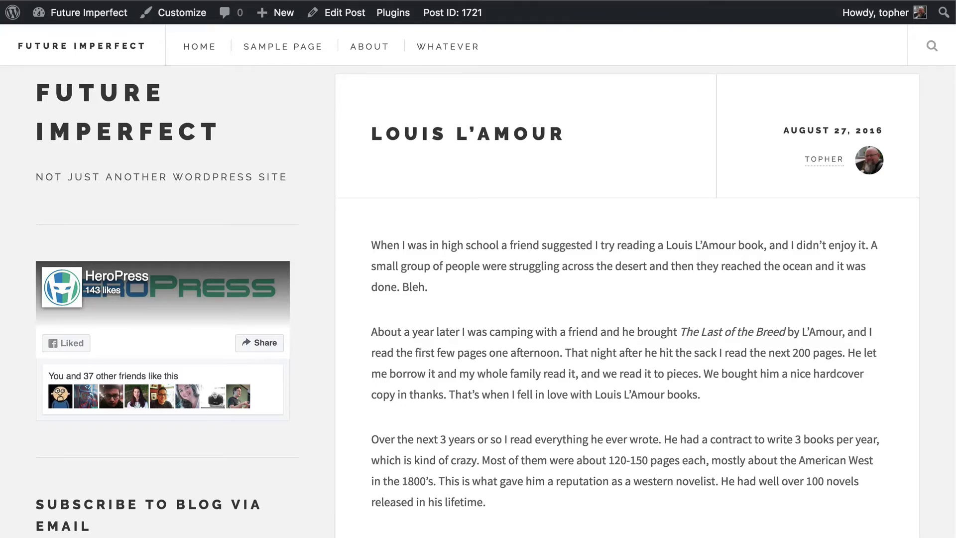
left_click(61, 1)
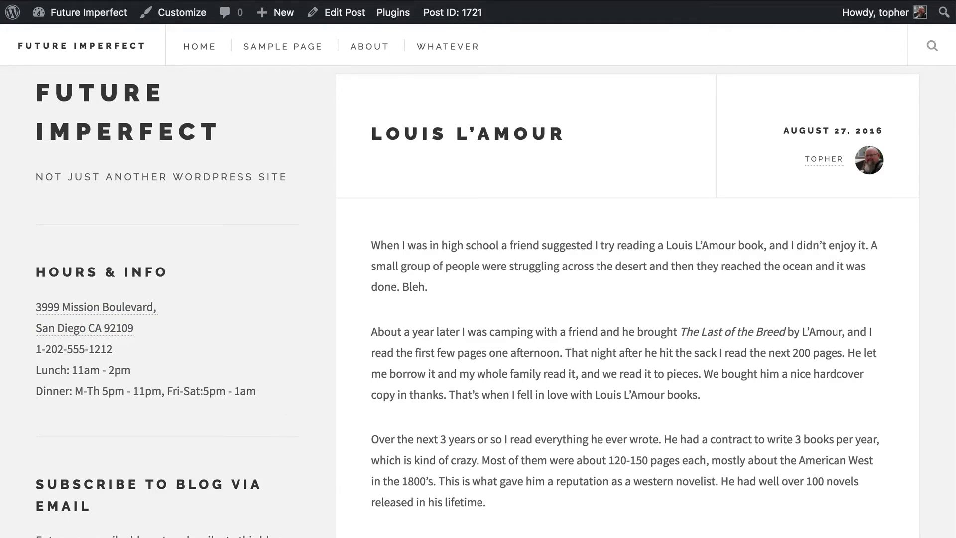
key("ctrl+shift+Tab")
Delete the Contact Info widget and add an Image (Jetpack) widget to the Left Sidebar.
left_click(499, 382)
scroll(497, 390, "down", 5)
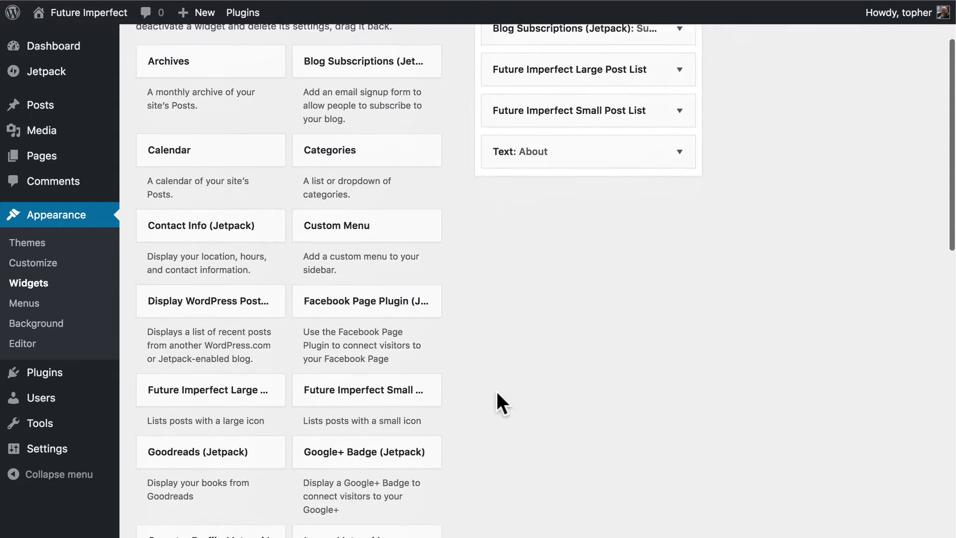
scroll(498, 394, "down", 3)
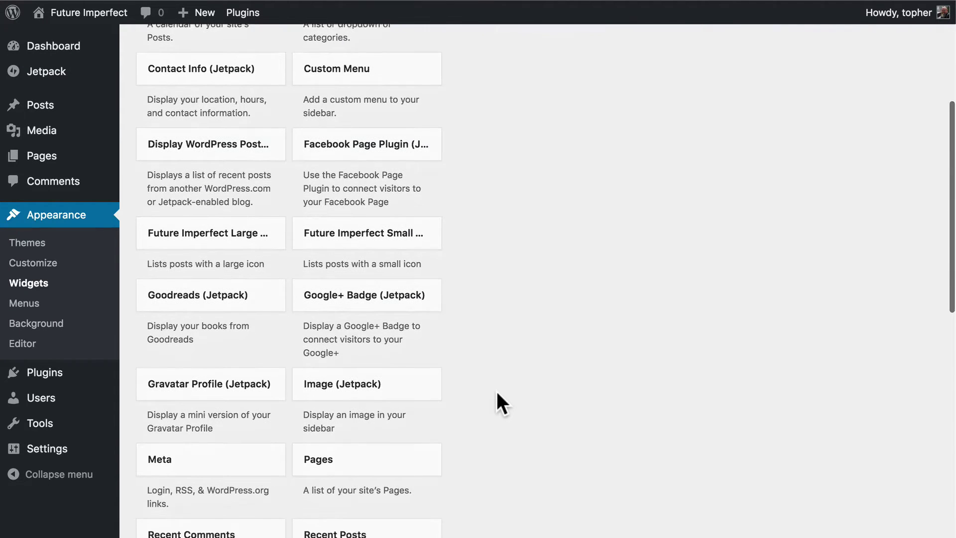
left_click_drag(393, 352, 533, 119)
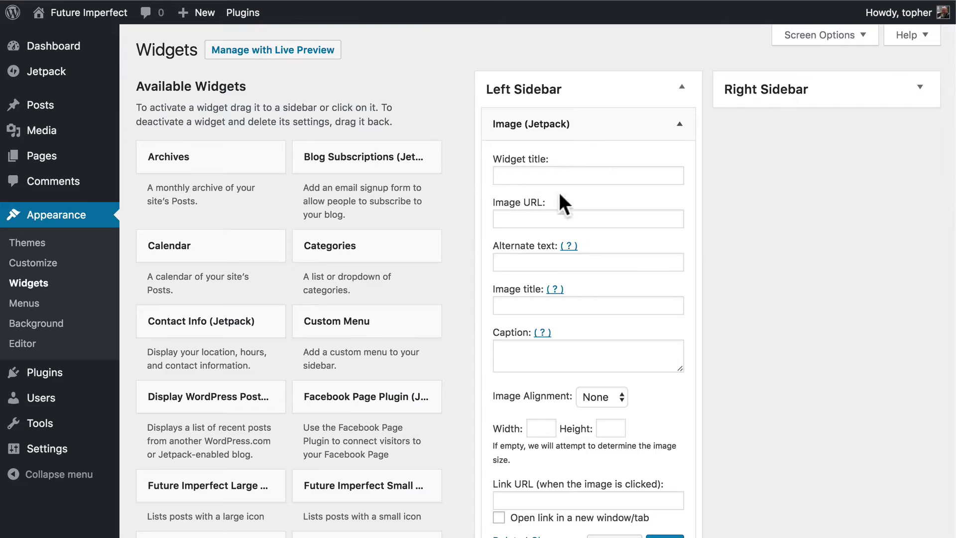
Review the Image widget's still-empty settings, starting from the Image URL field.
left_click(541, 218)
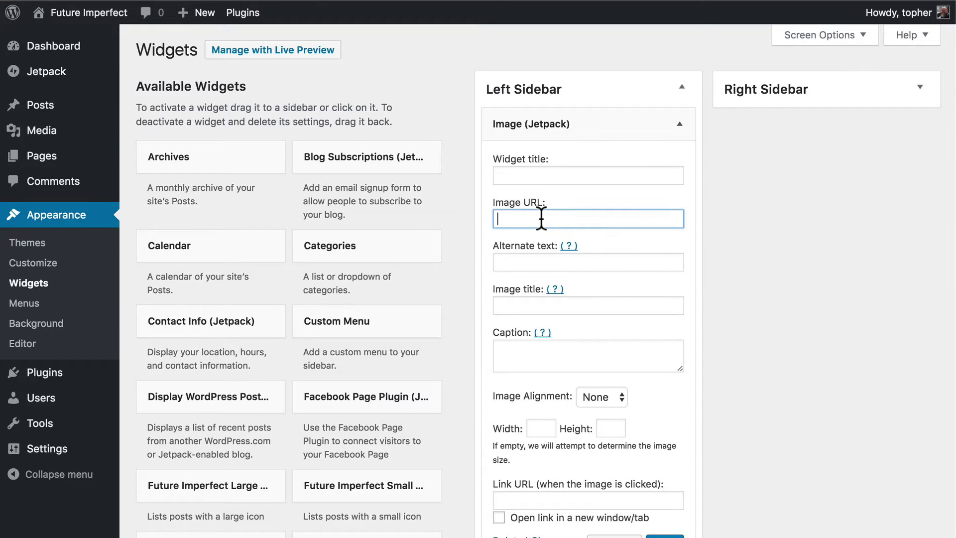
scroll(772, 298, "down", 1)
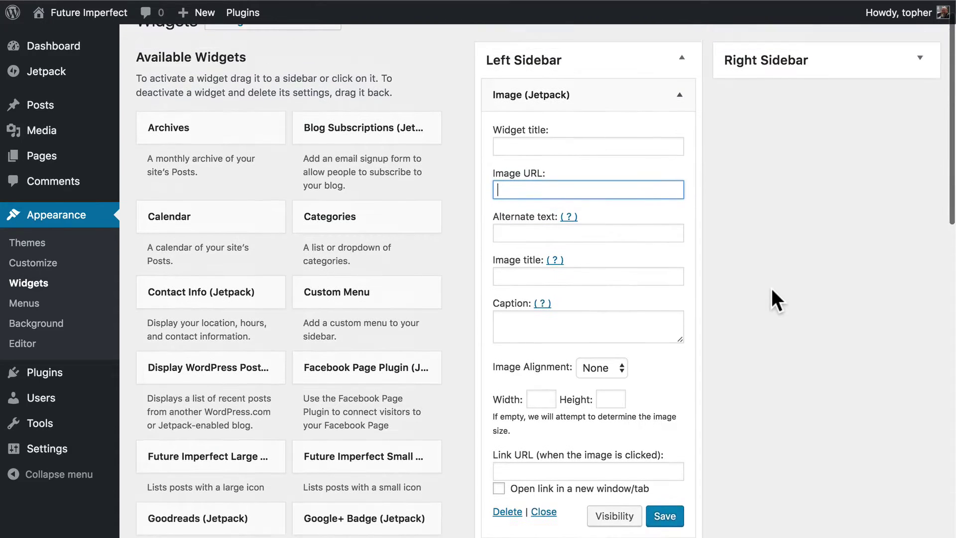
scroll(772, 291, "up", 1)
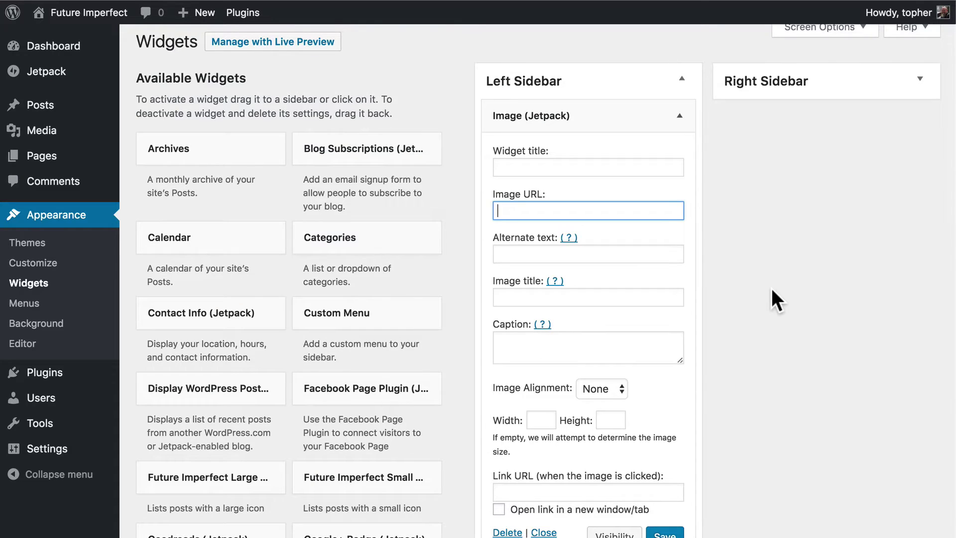
scroll(771, 291, "down", 4)
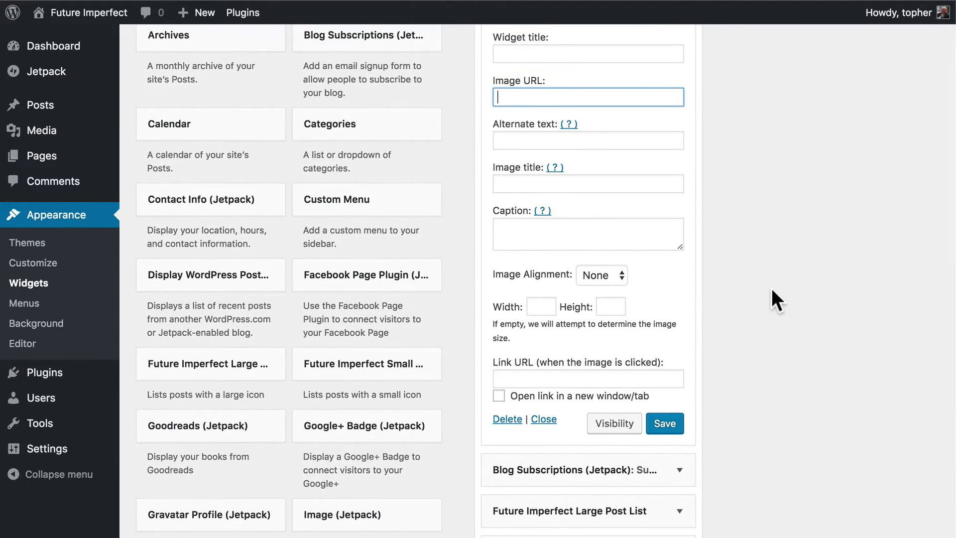
scroll(771, 291, "up", 4)
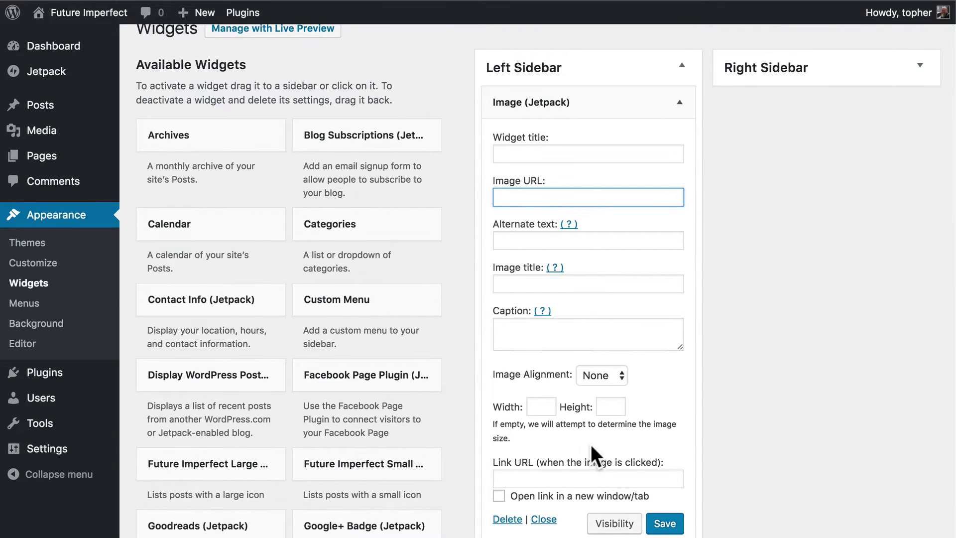
Delete the Image widget and add a Gravatar Profile widget showing the current author.
scroll(590, 444, "down", 4)
left_click(504, 433)
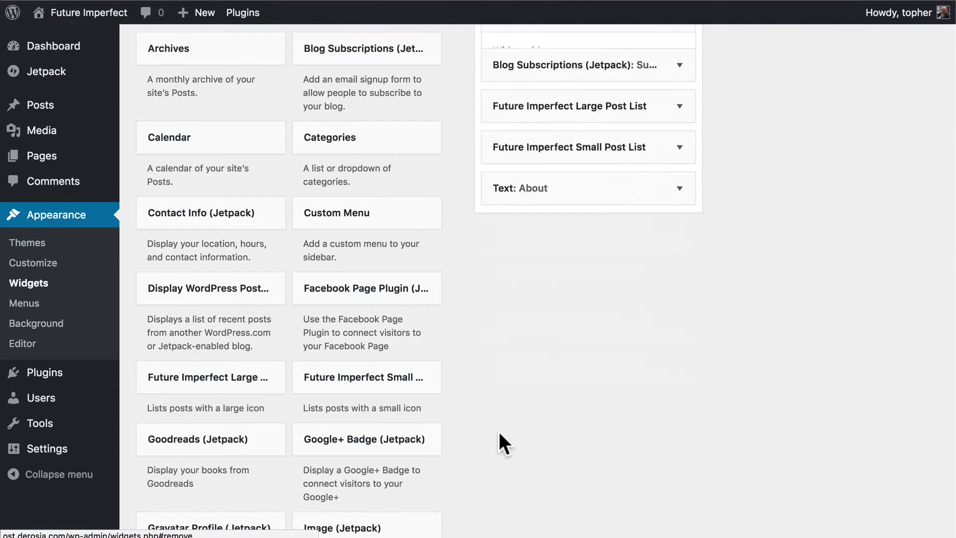
scroll(499, 433, "down", 2)
scroll(498, 429, "down", 3)
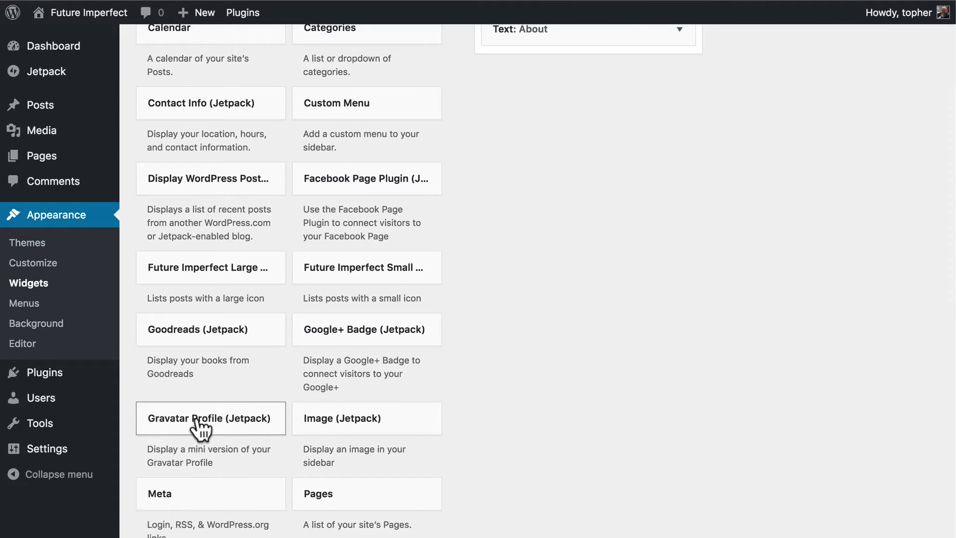
left_click_drag(201, 423, 548, 117)
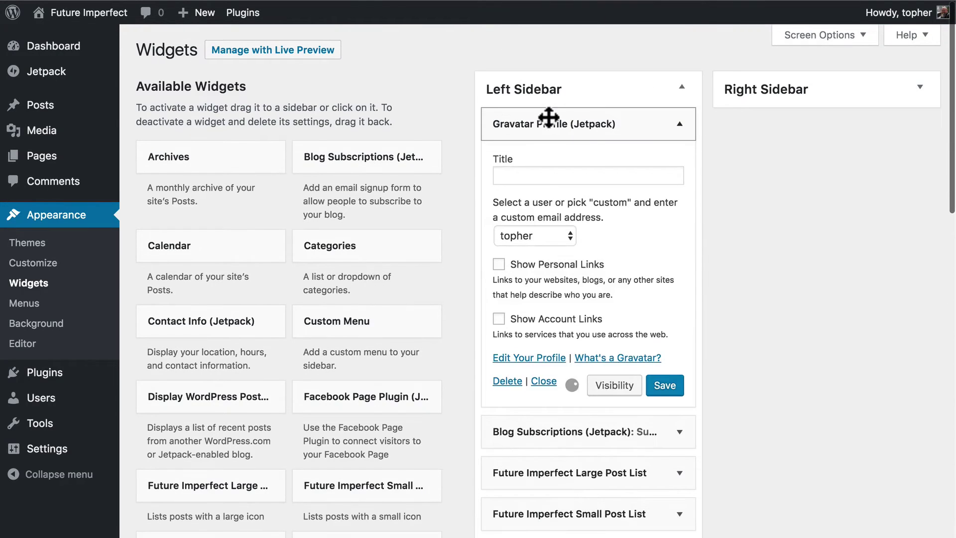
left_click(551, 229)
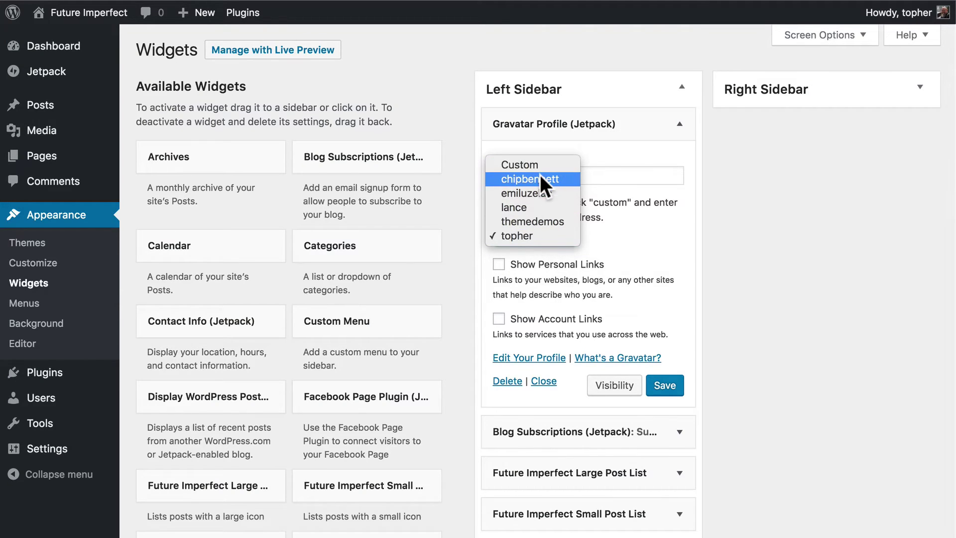
left_click(540, 233)
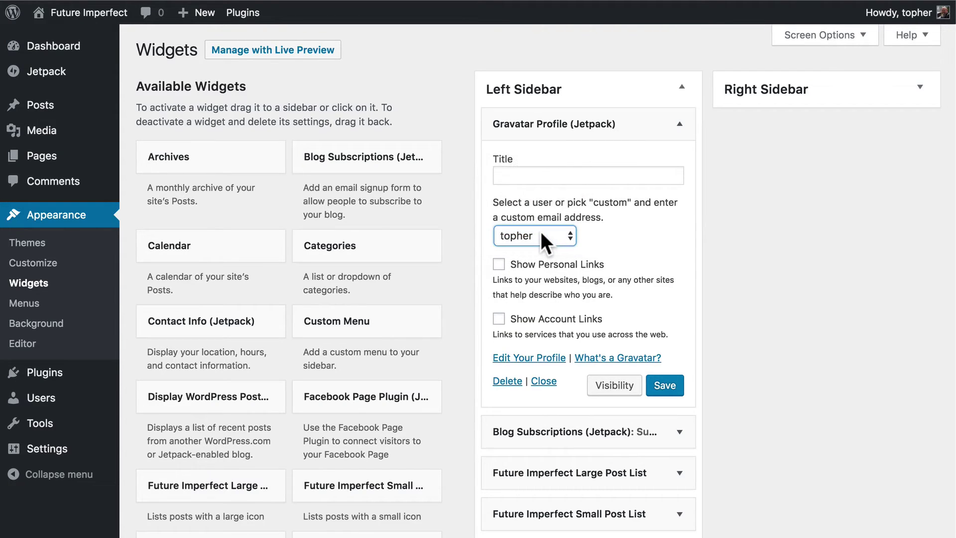
Title the Gravatar widget 'About Top', show personal and account links, and save it.
left_click(569, 172)
type("A")
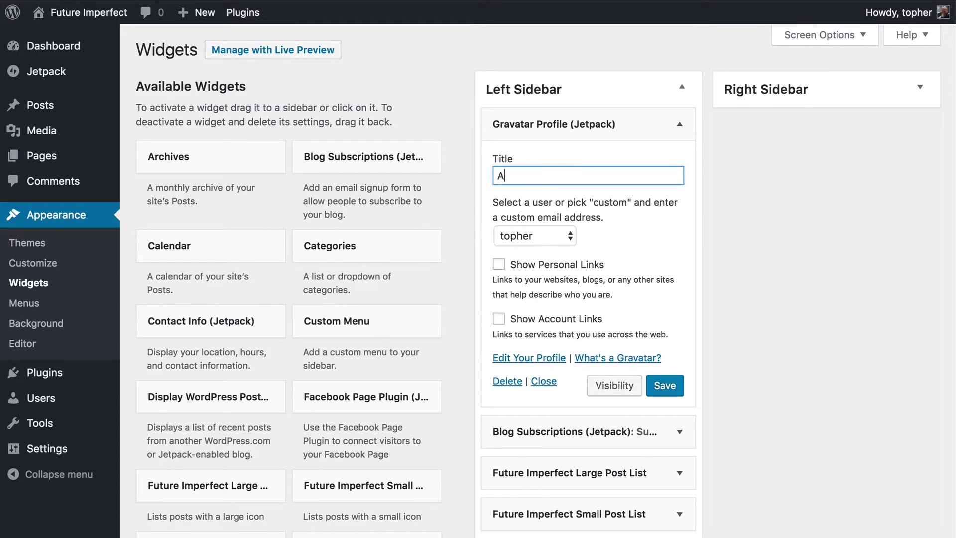
type("bout Topher")
left_click(580, 268)
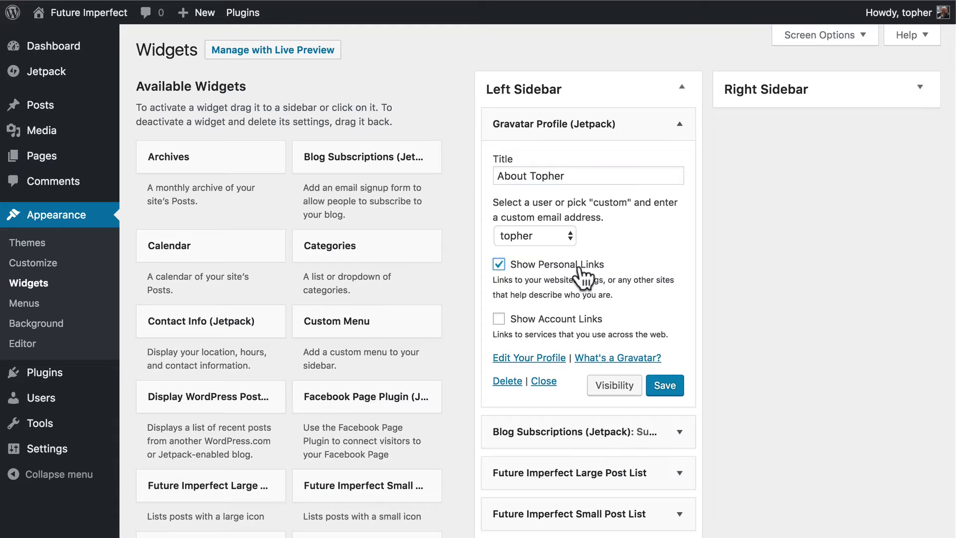
left_click(542, 322)
left_click(666, 388)
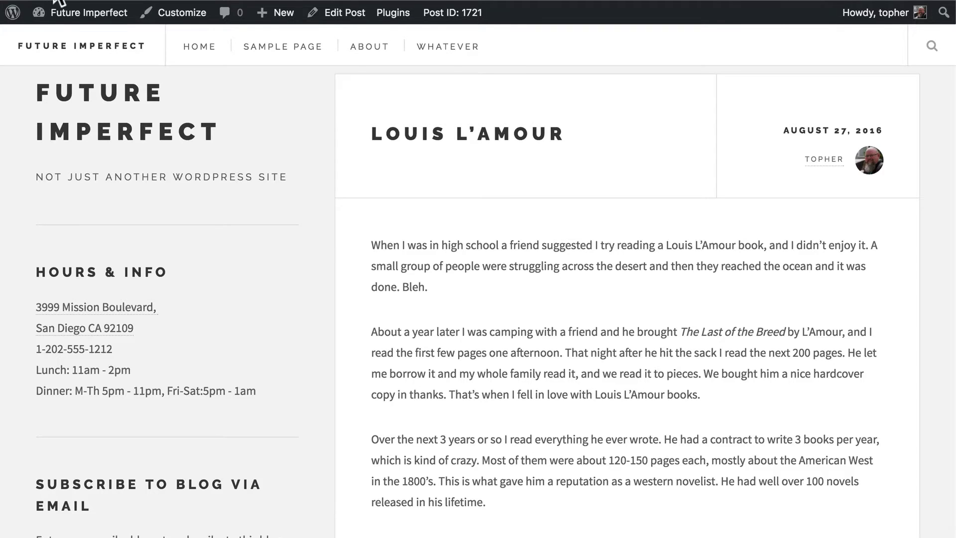
Reload the site page and scroll through the Gravatar profile sidebar, then go back to Widgets.
key("super+r")
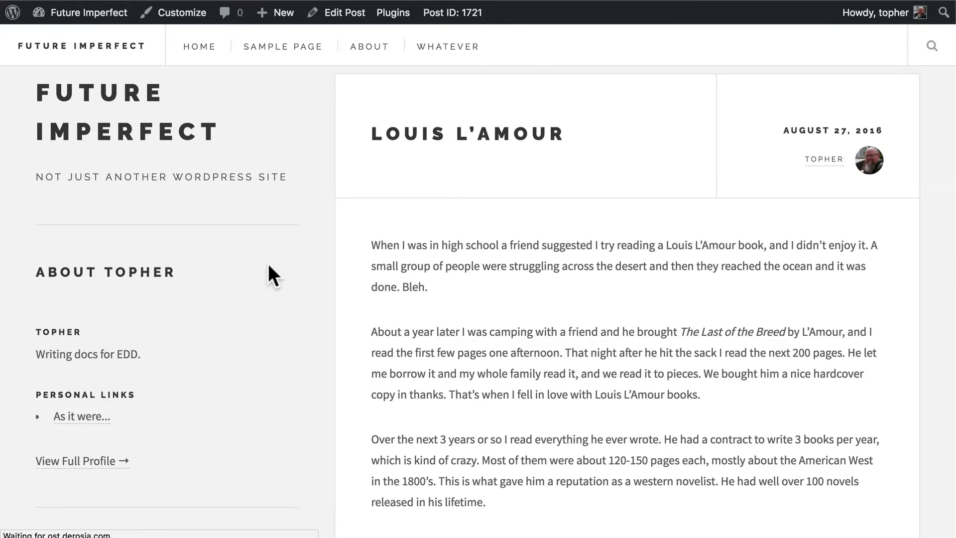
scroll(327, 259, "down", 5)
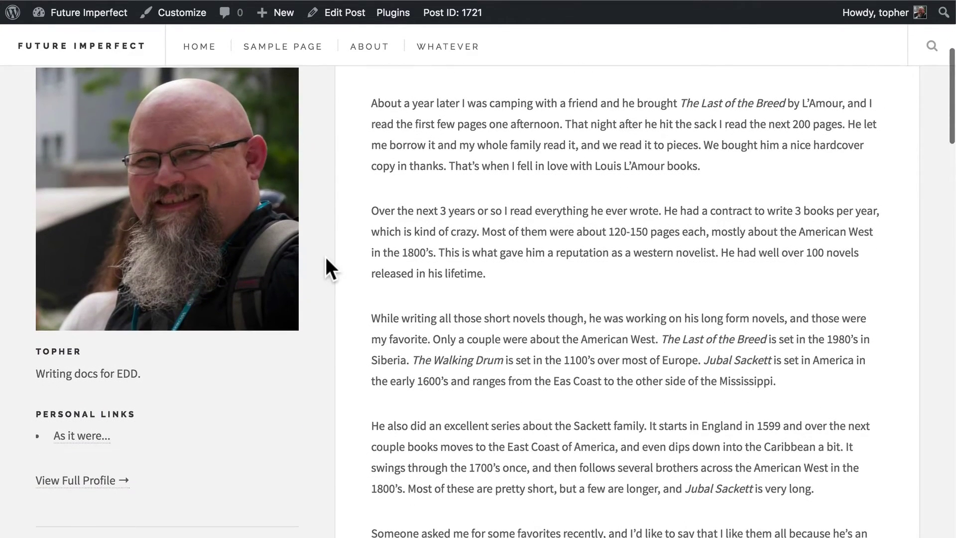
scroll(325, 256, "down", 1)
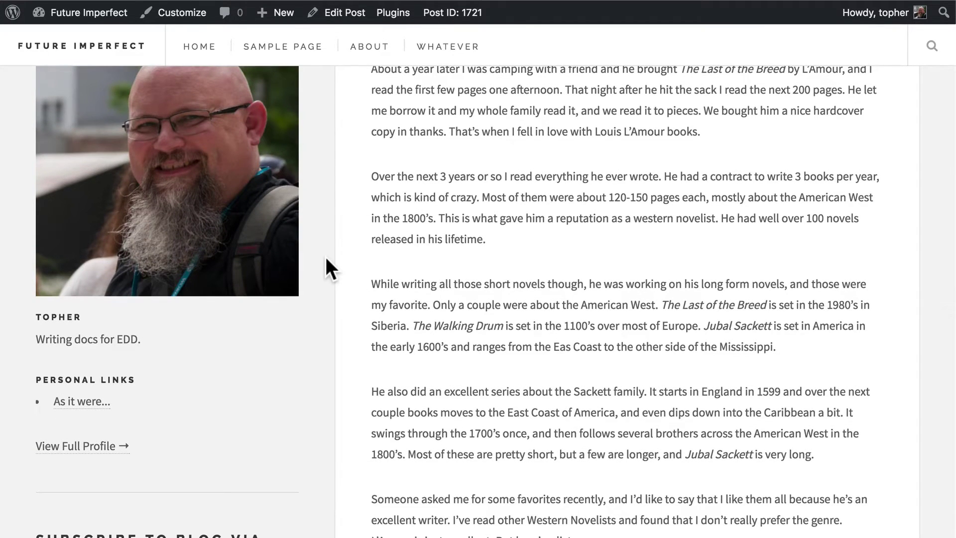
scroll(326, 258, "down", 1)
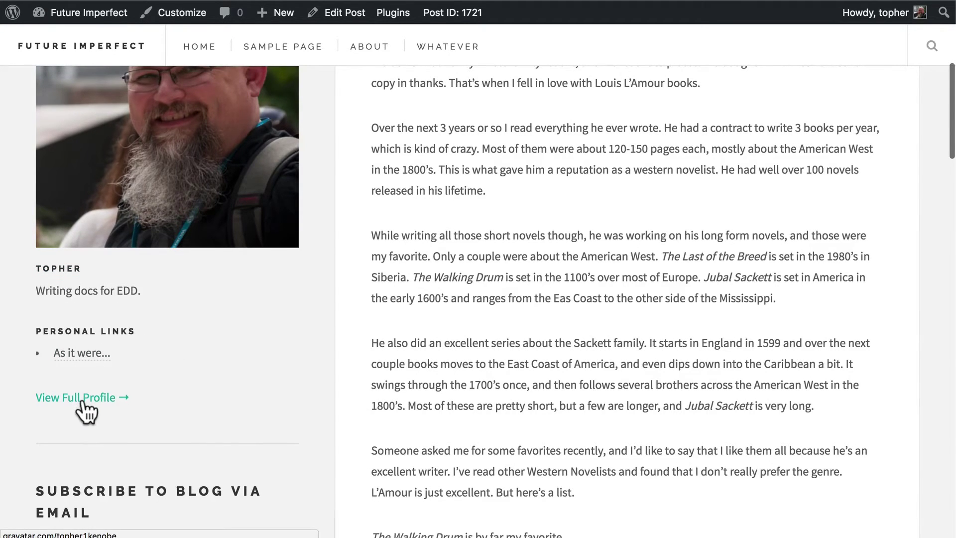
scroll(276, 359, "up", 3)
scroll(276, 360, "up", 1)
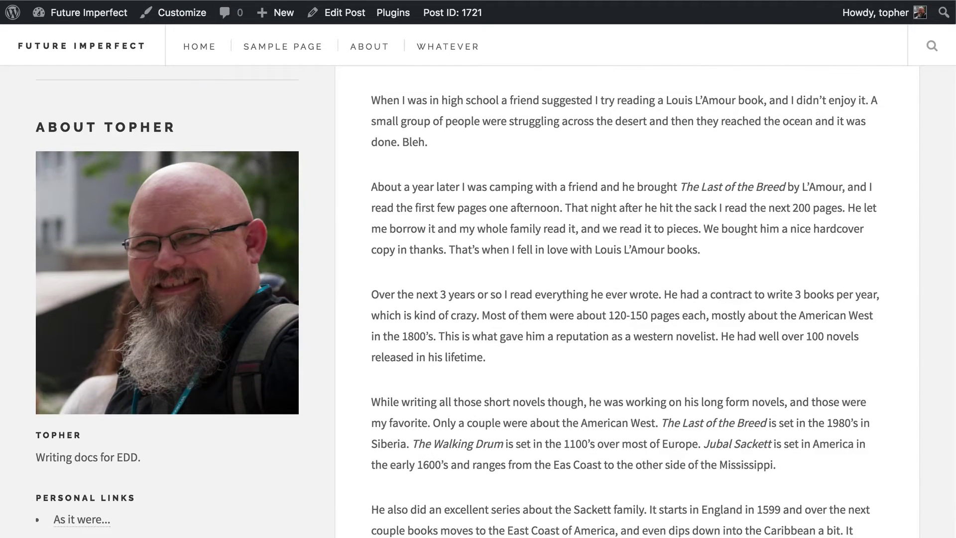
key("super+bracketleft")
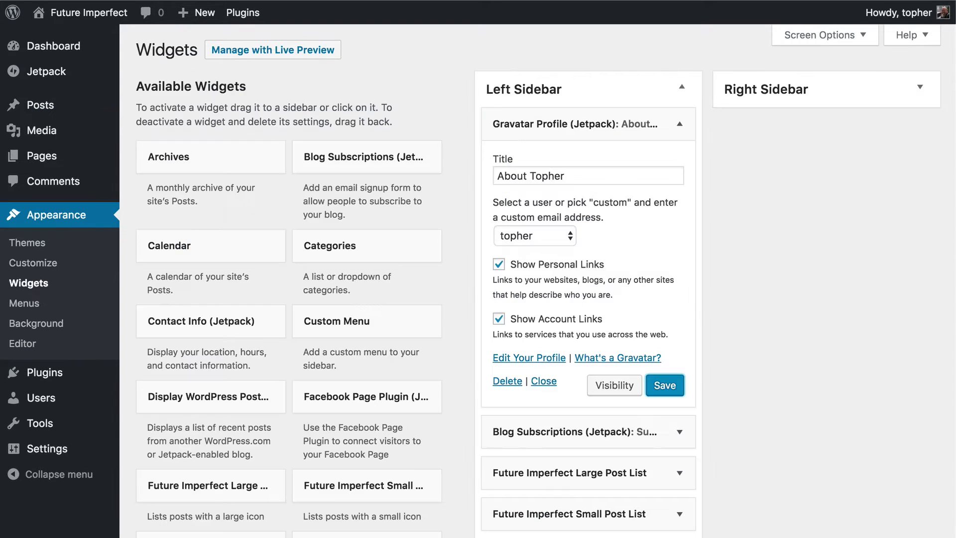
Pick another site user in the Gravatar Profile widget's user list and save it.
left_click(545, 237)
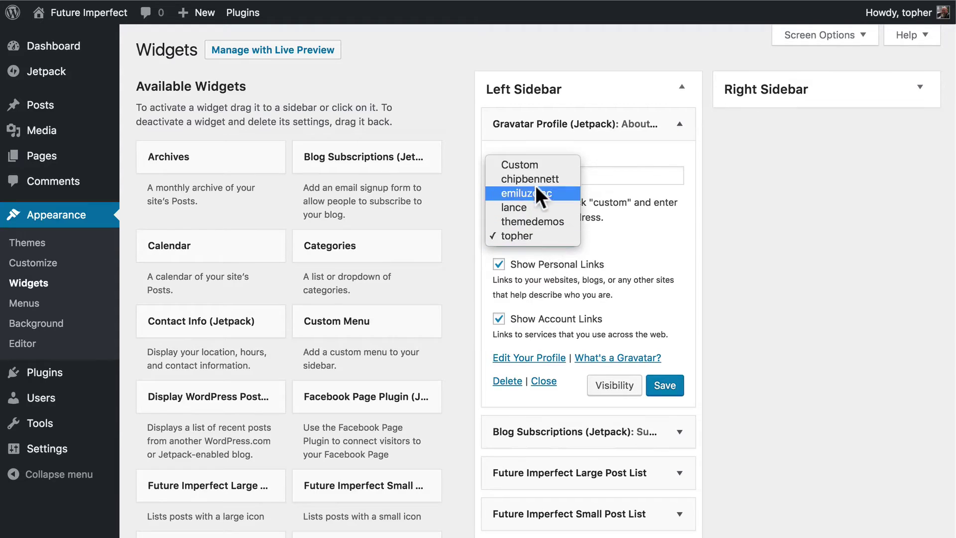
left_click(545, 179)
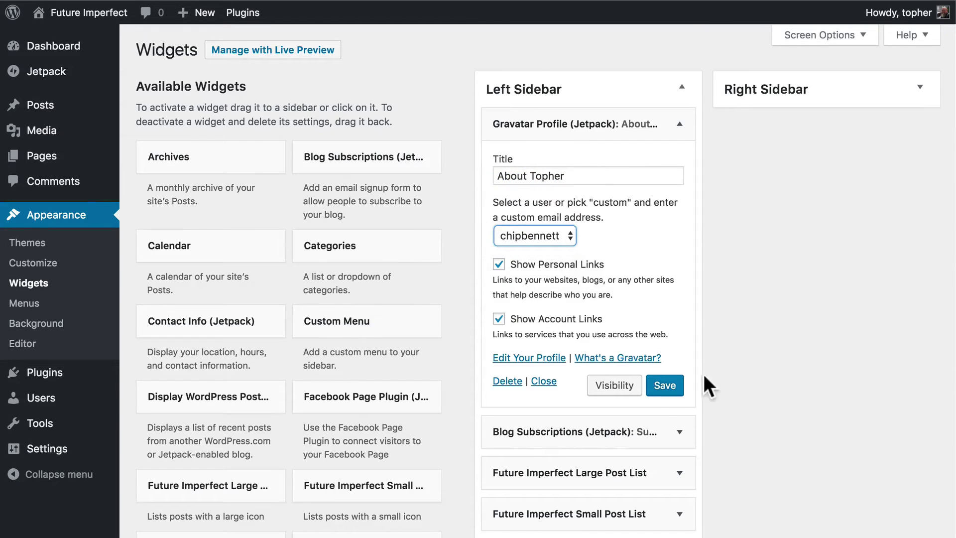
left_click(667, 388)
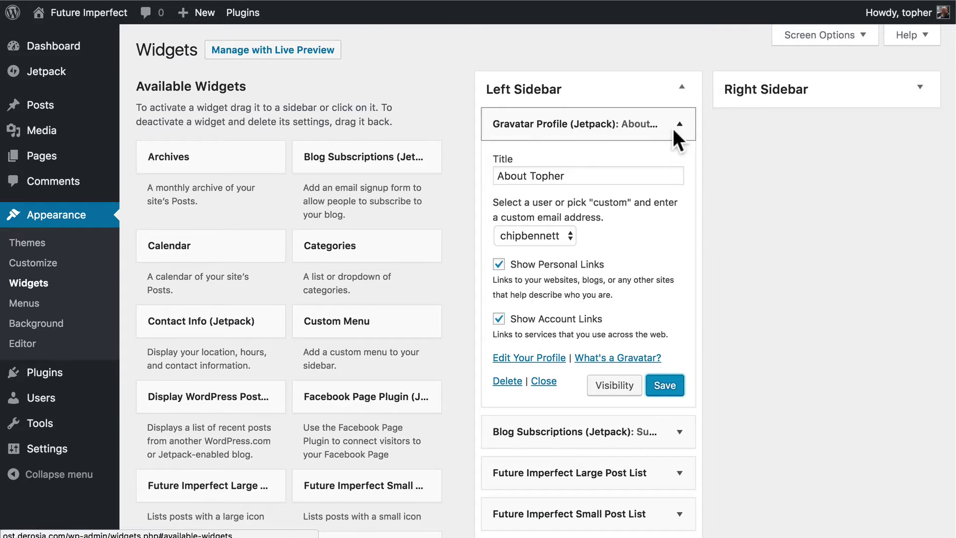
Delete the Gravatar Profile widget and add RSS Links (Jetpack) to the Left Sidebar.
left_click(506, 381)
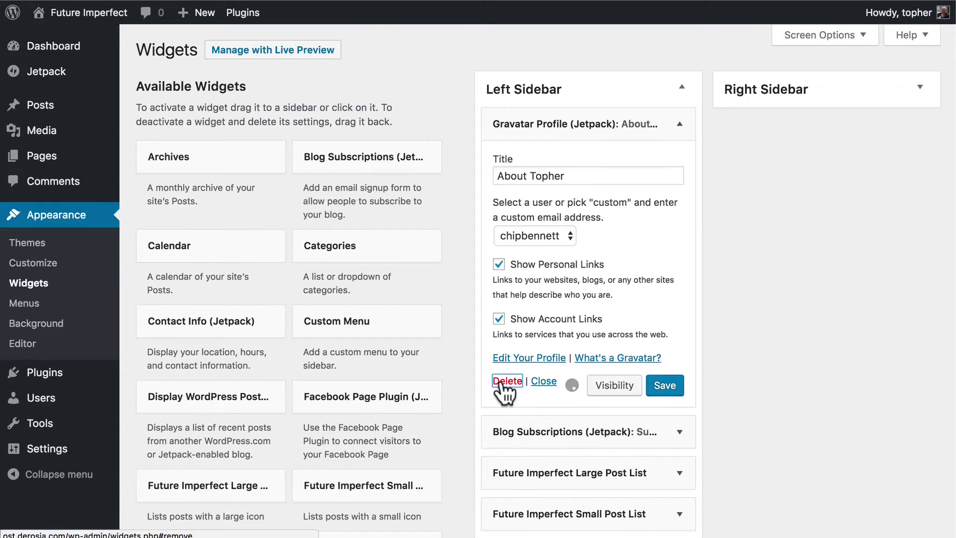
scroll(510, 384, "down", 12)
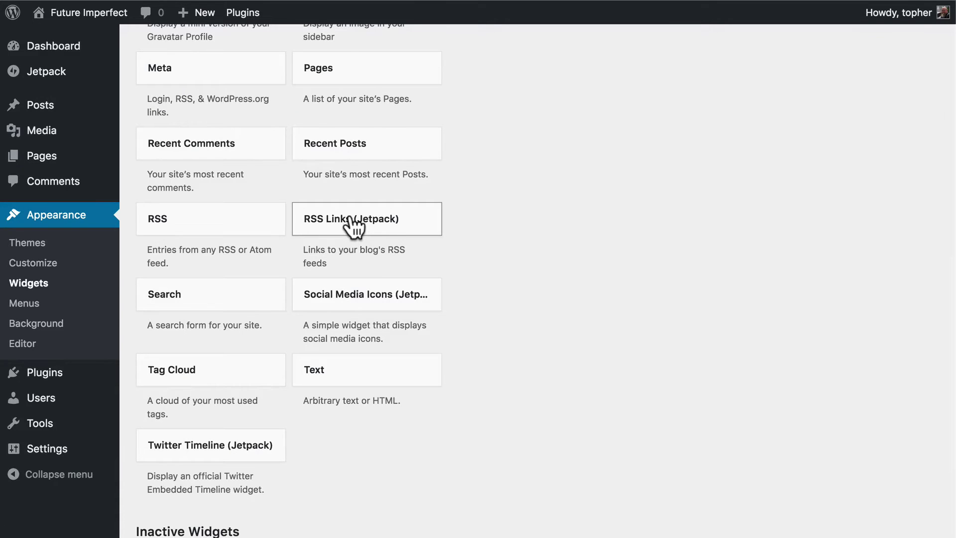
left_click_drag(353, 227, 559, 108)
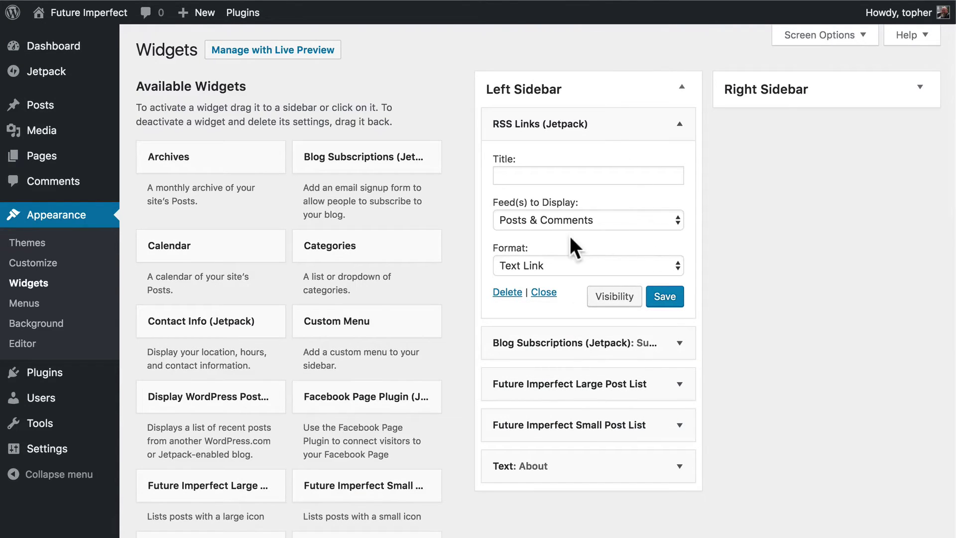
Set RSS Links to Posts & Comments, Text & Image Links, Large image size, and save.
left_click(570, 222)
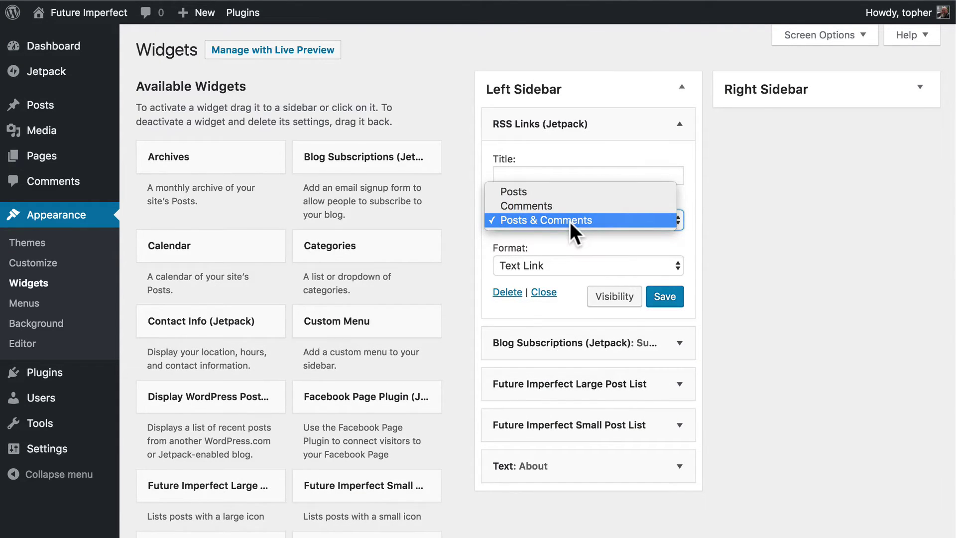
left_click(569, 222)
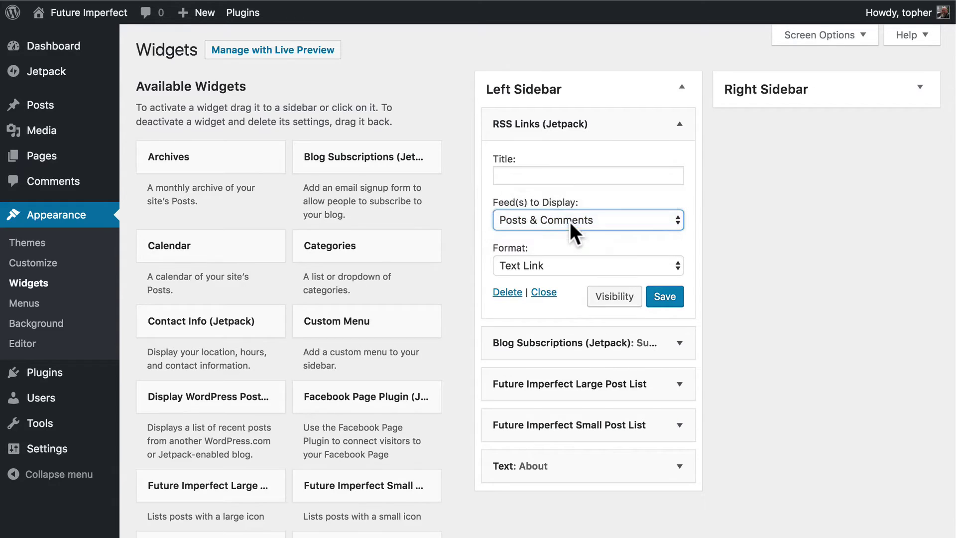
left_click(569, 259)
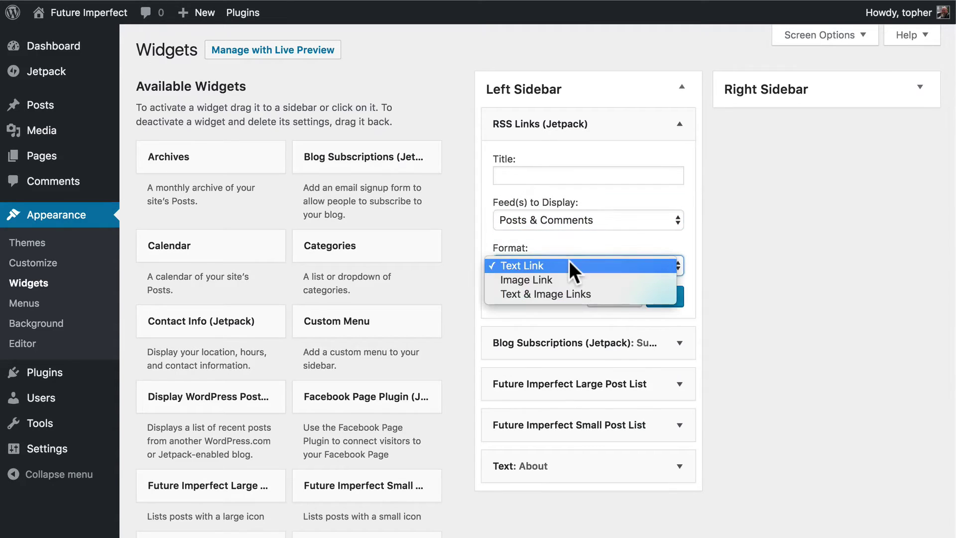
left_click(578, 293)
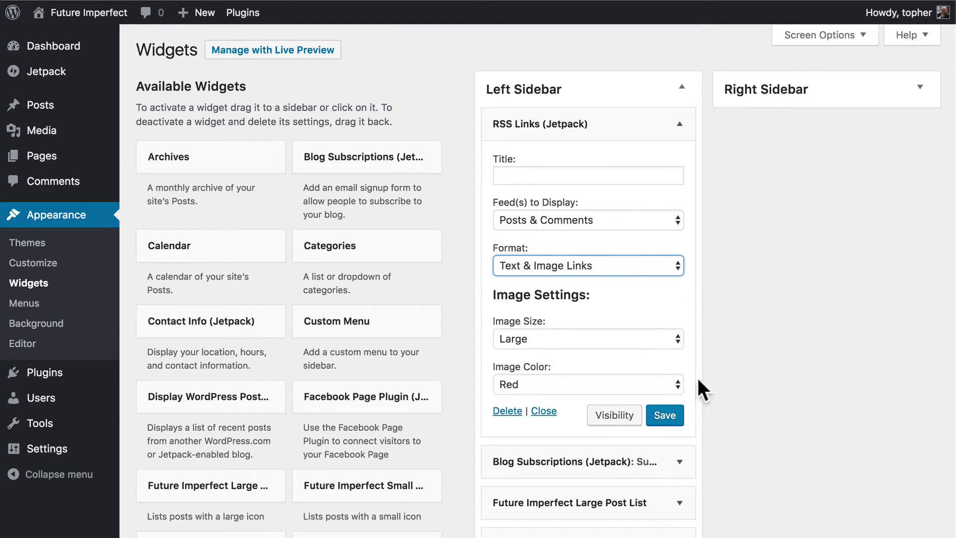
left_click(629, 340)
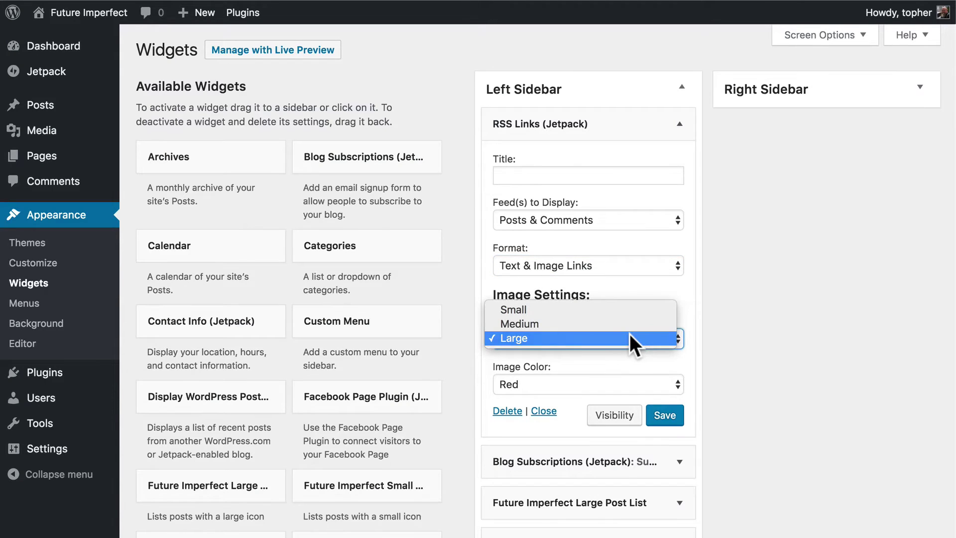
left_click(629, 336)
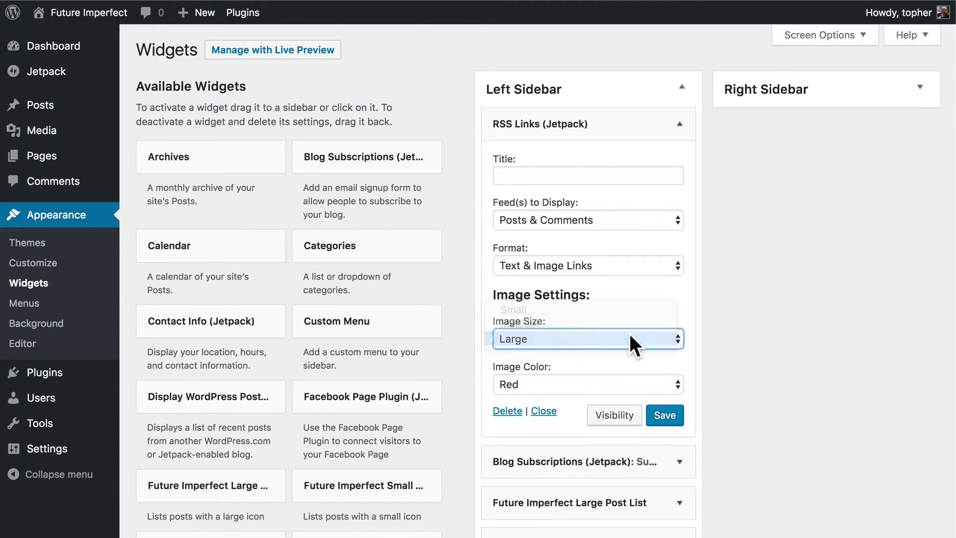
left_click(670, 417)
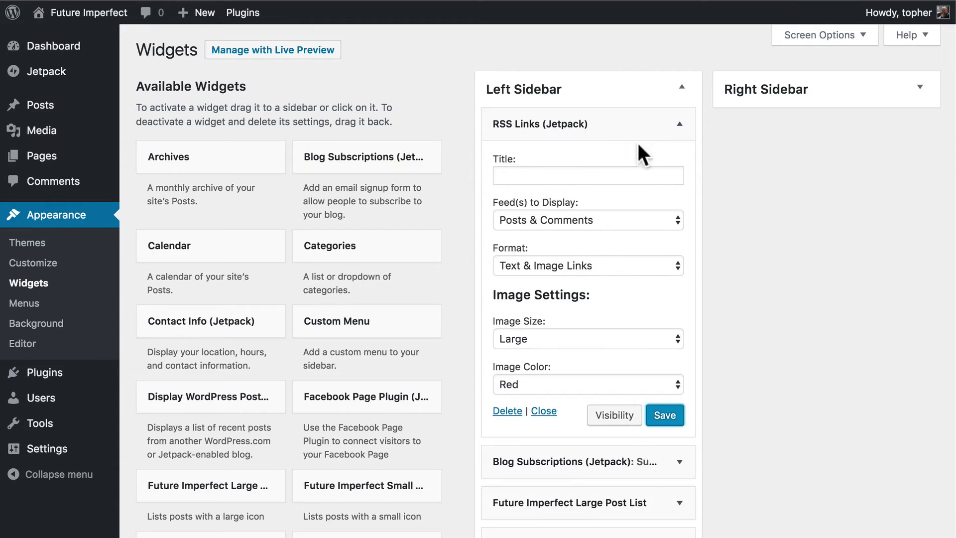
Remove the RSS Links widget and add Social Media Icons (Jetpack) to the Left Sidebar.
left_click(507, 411)
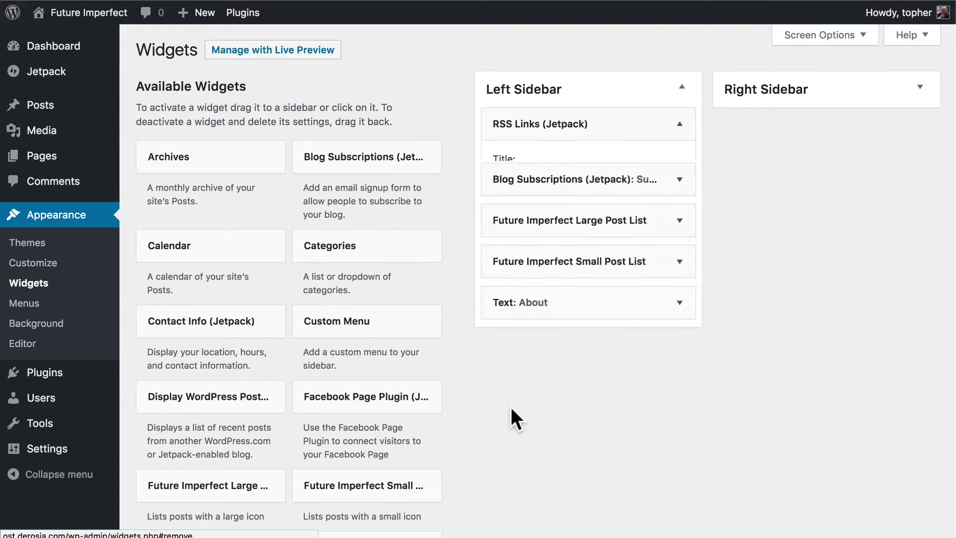
scroll(510, 405, "down", 10)
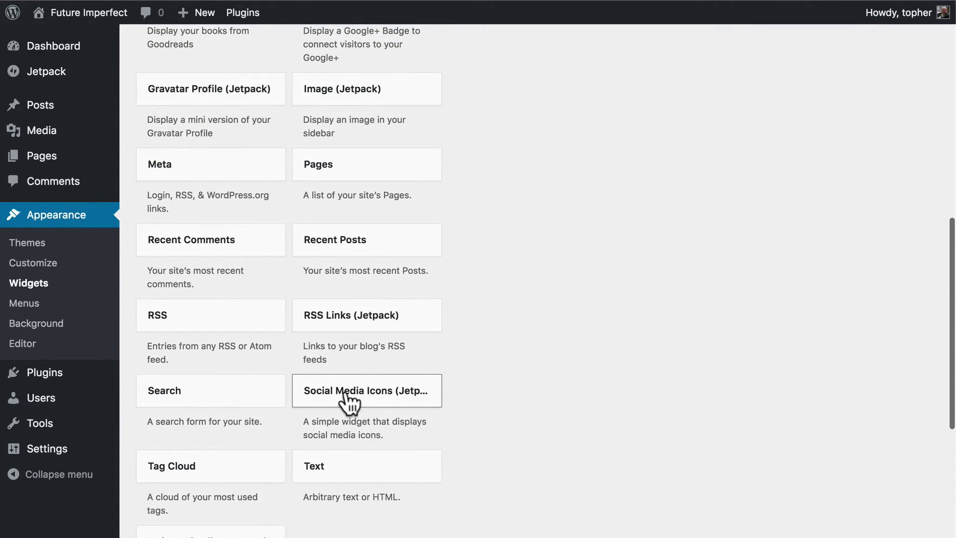
left_click_drag(440, 398, 494, 135)
left_click_drag(367, 510, 549, 113)
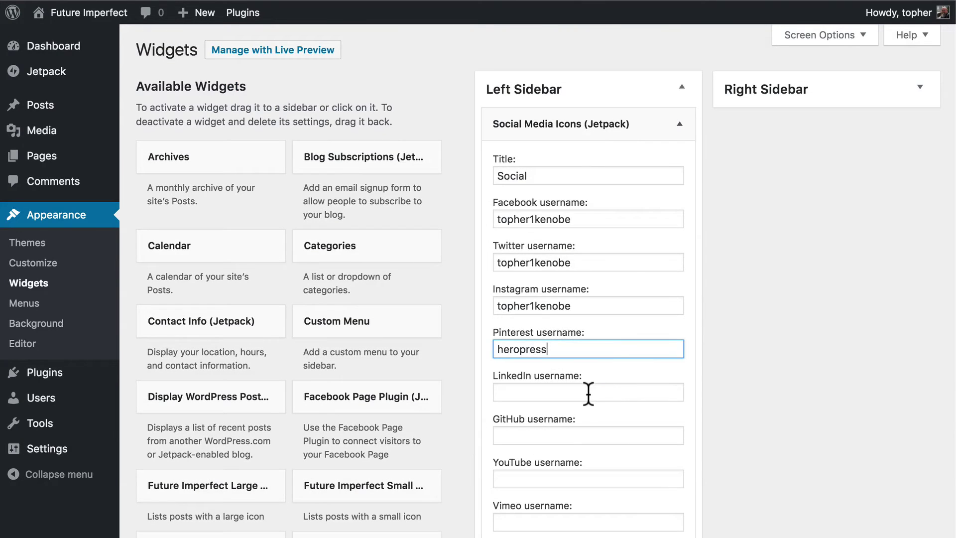
Enter the LinkedIn, GitHub and YouTube usernames in the Social Media Icons widget.
left_click(587, 392)
type("topher1kenobe")
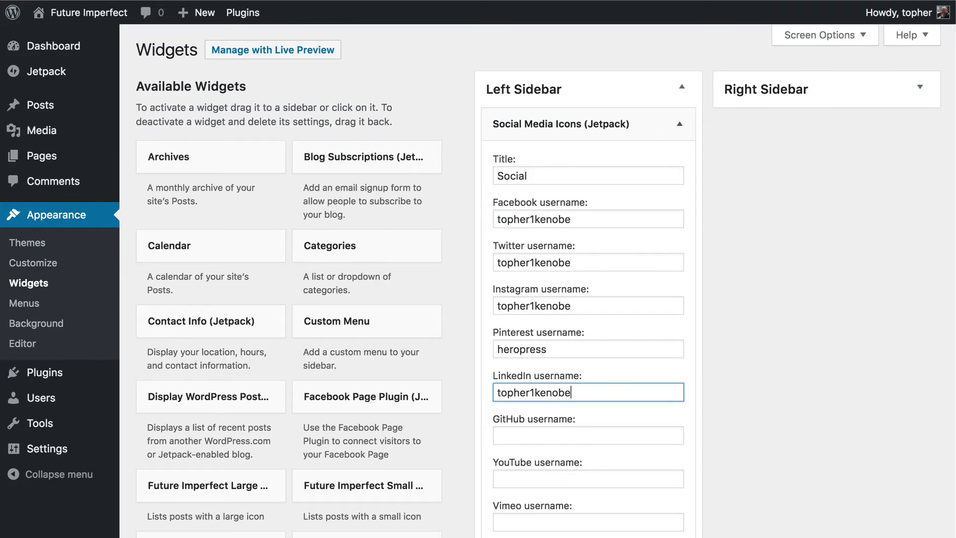
left_click(587, 435)
type("topher1")
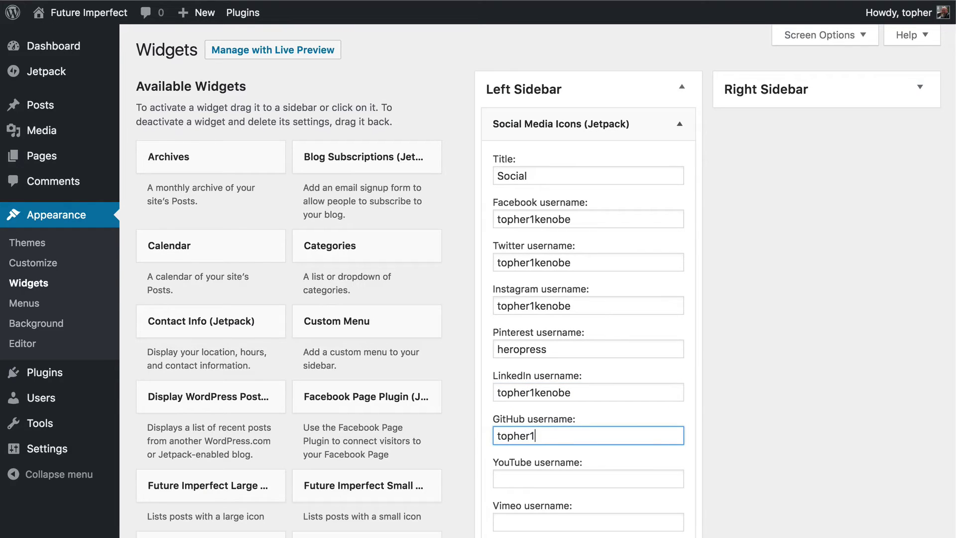
type("kenobe")
left_click(587, 479)
type("topher1")
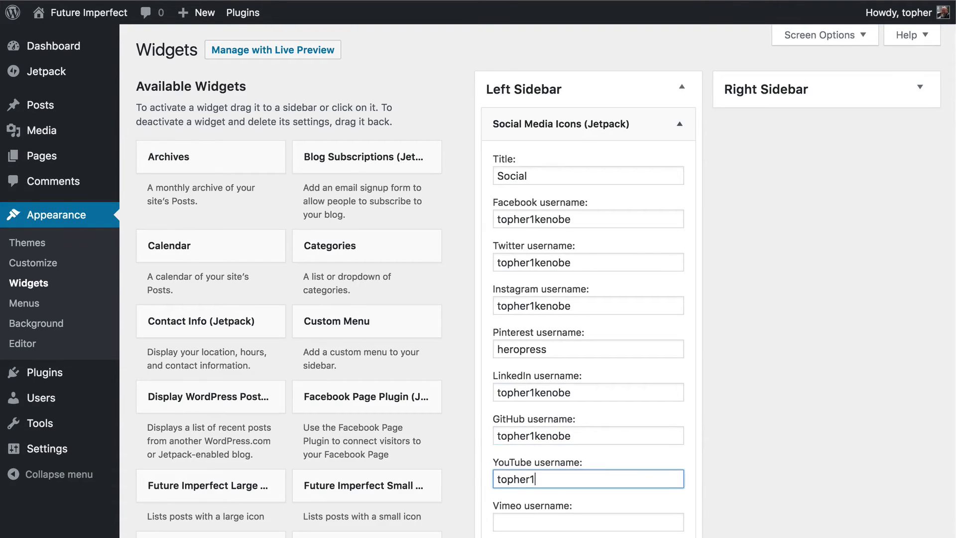
type("kenobe")
Fill in the Google+ username and save the Social Media Icons widget.
key("Tab")
scroll(625, 416, "down", 5)
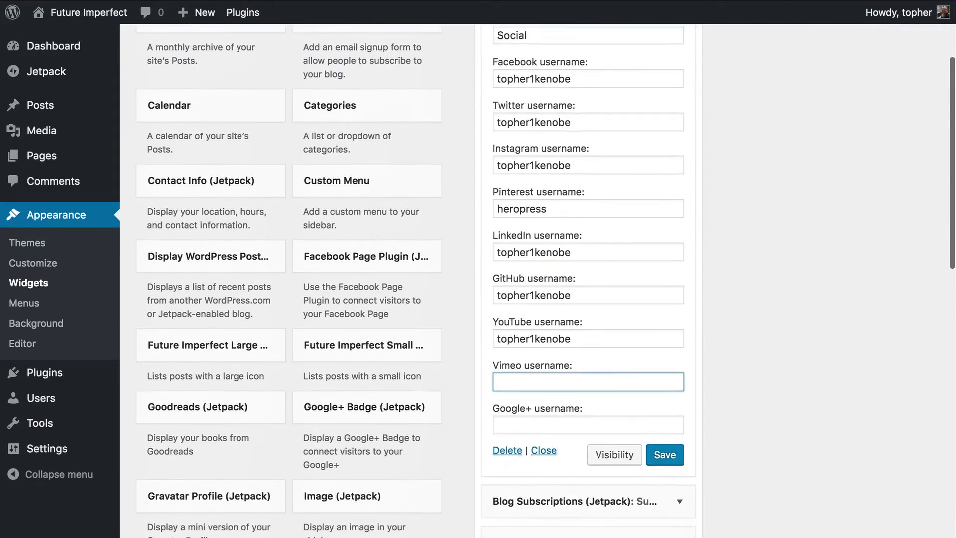
left_click(574, 387)
type("topher1kenobe")
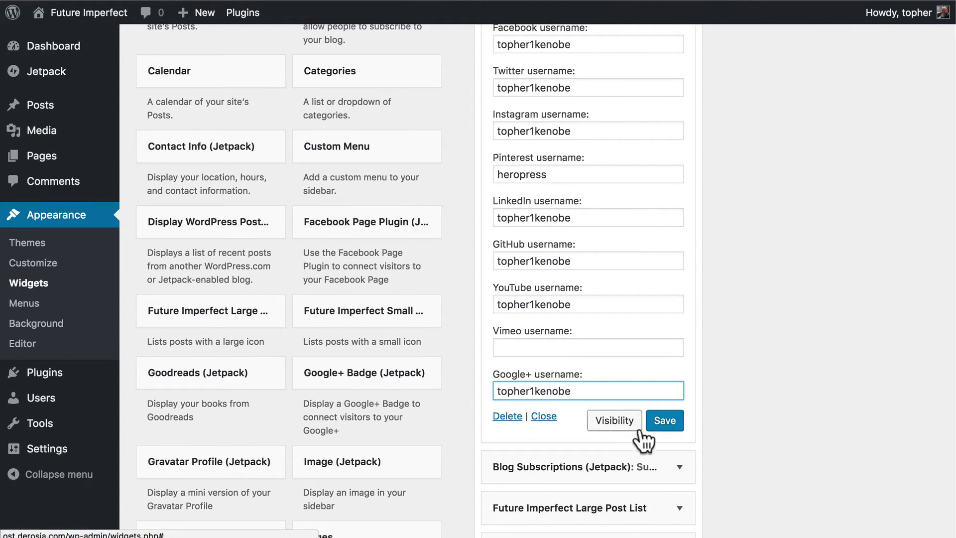
left_click(665, 421)
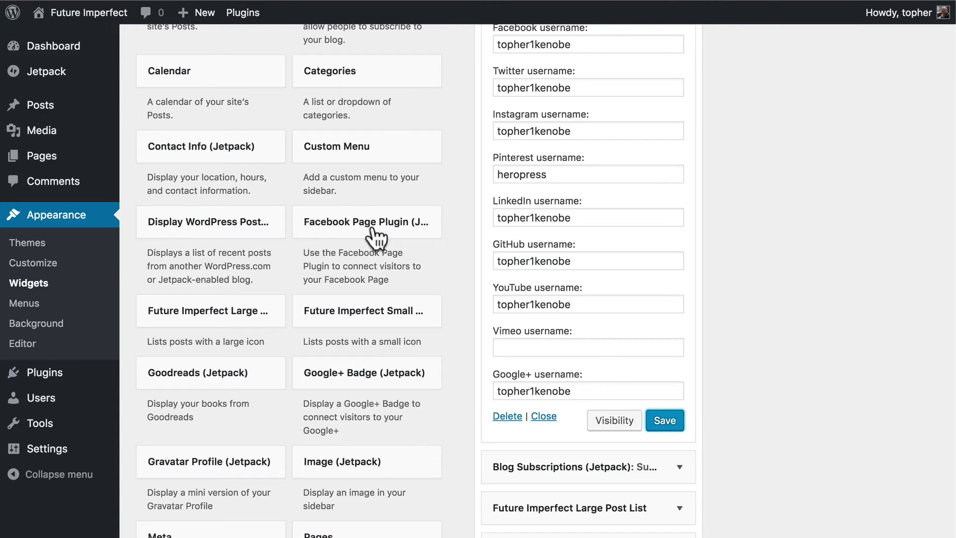
scroll(470, 263, "down", 3)
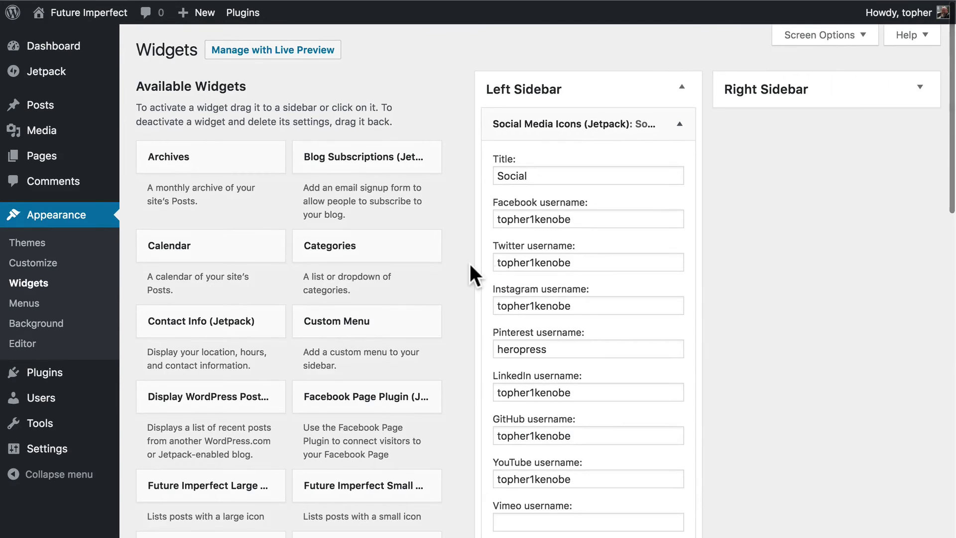
Delete the Social Media Icons widget and go to Jetpack Settings.
scroll(529, 214, "down", 5)
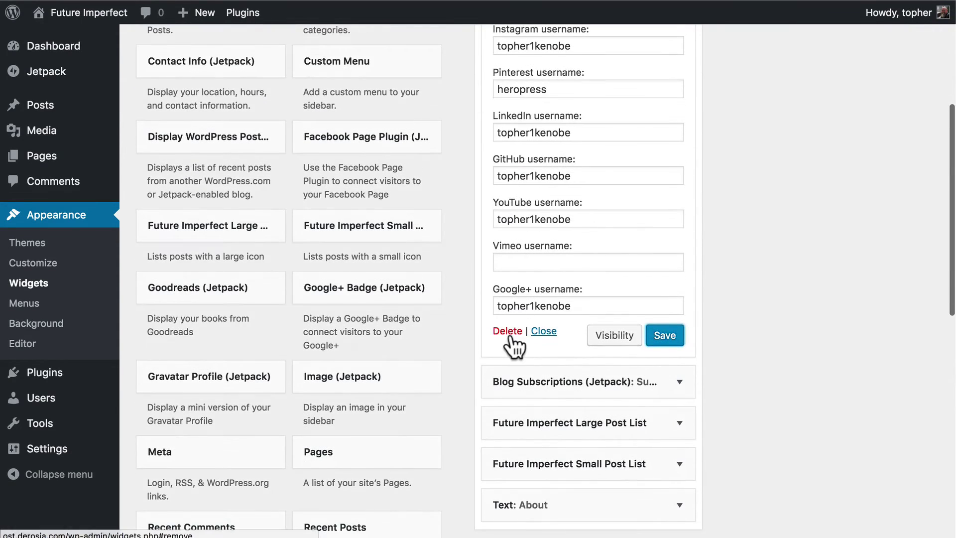
left_click(508, 329)
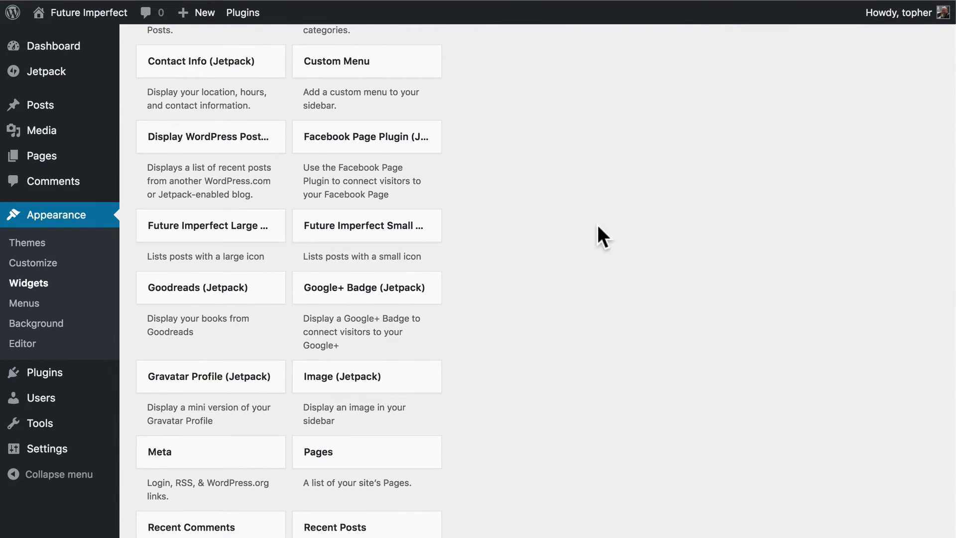
scroll(596, 222, "up", 5)
scroll(547, 355, "down", 4)
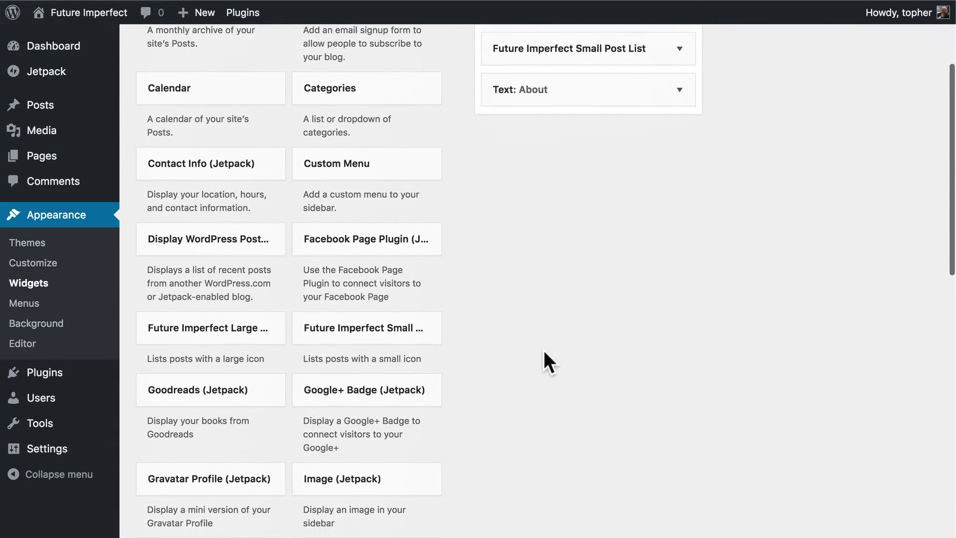
mouse_move(58, 76)
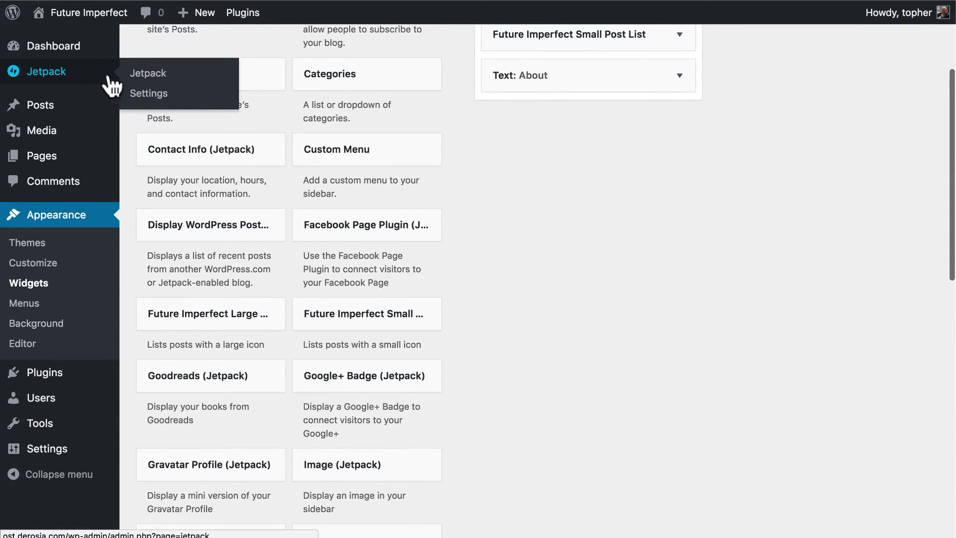
left_click(146, 95)
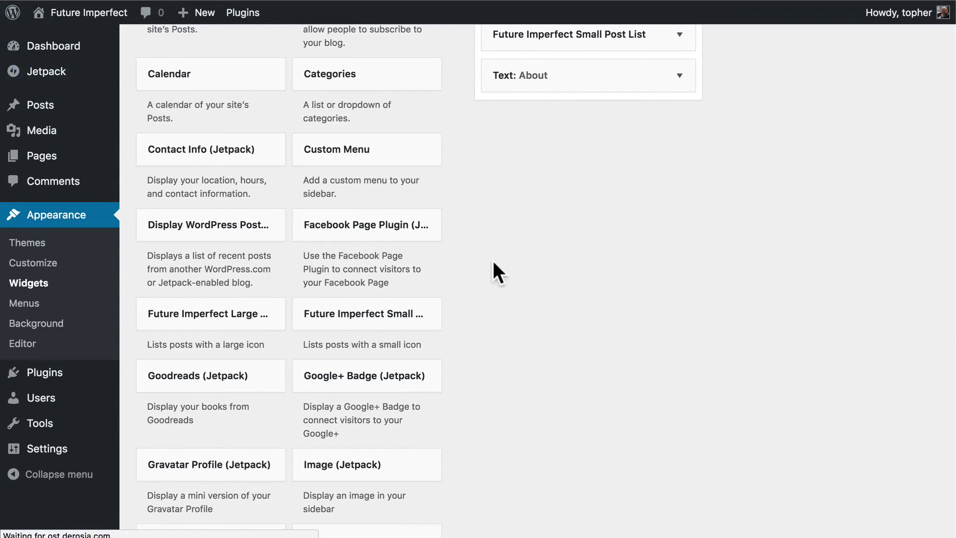
Tick the Tiled Galleries module in Jetpack Settings and activate it.
scroll(492, 262, "down", 14)
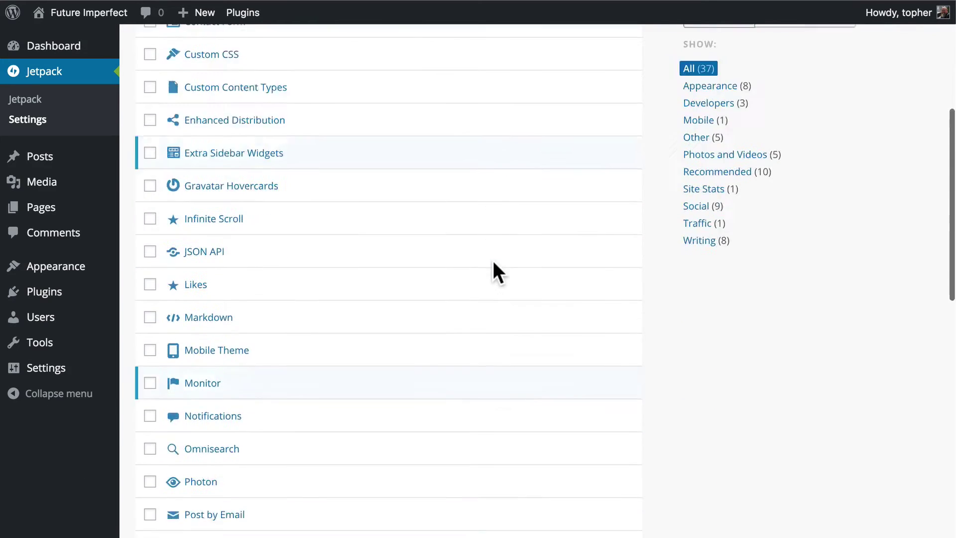
scroll(492, 258, "down", 3)
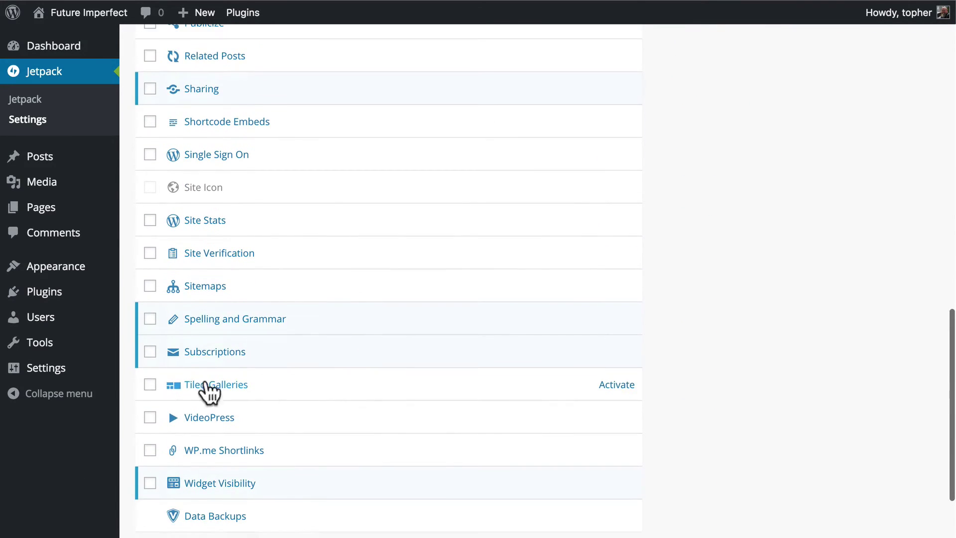
left_click(150, 385)
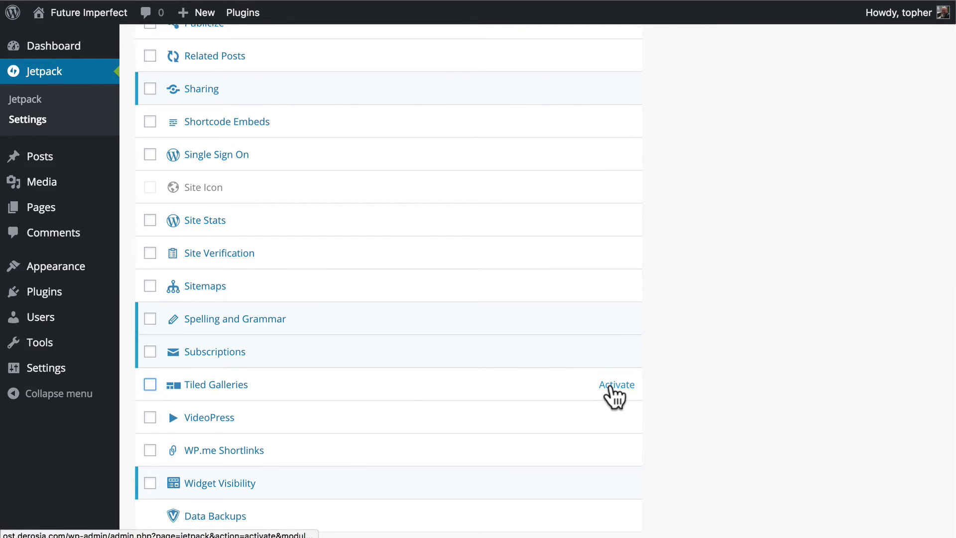
left_click(615, 394)
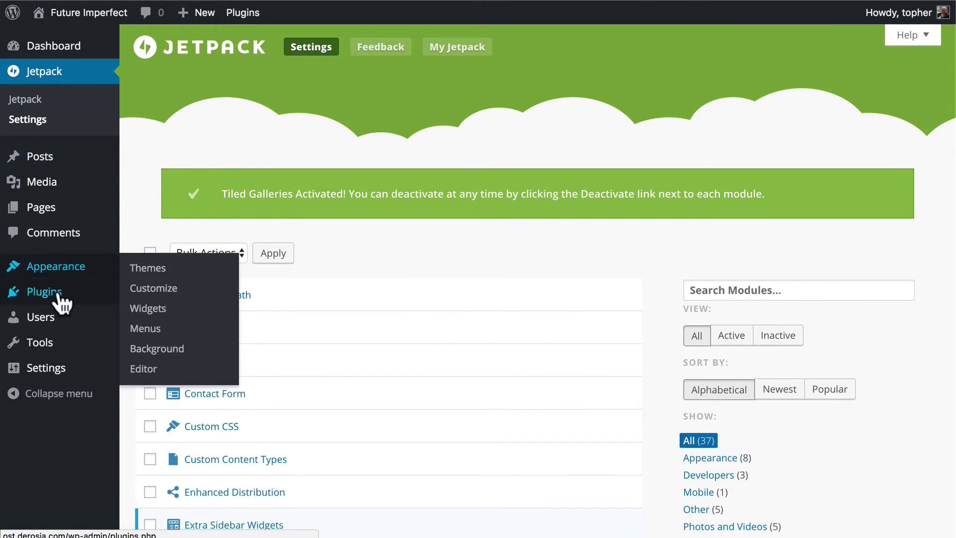
Back on Widgets, place the Gallery (Jetpack) widget at the top of the Left Sidebar.
mouse_move(74, 269)
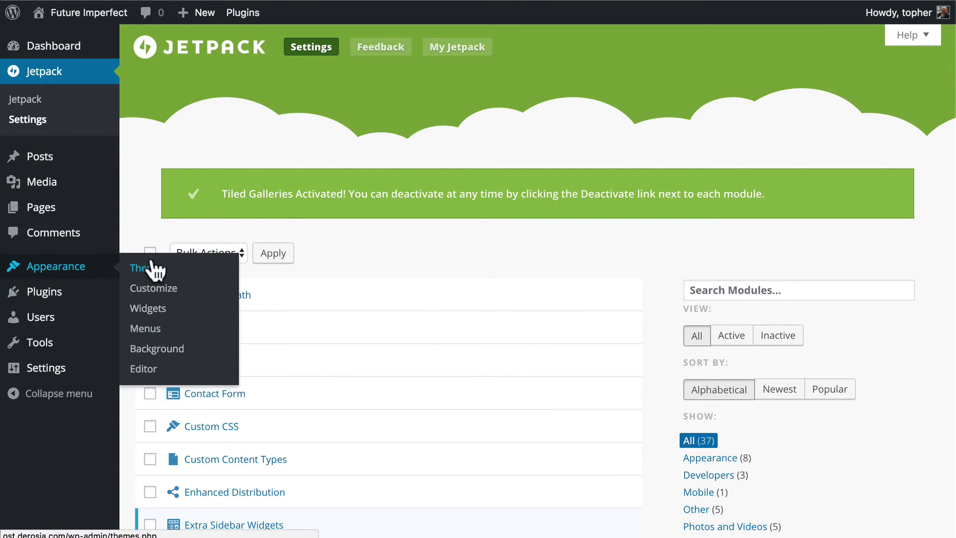
left_click(151, 314)
scroll(488, 313, "up", 5)
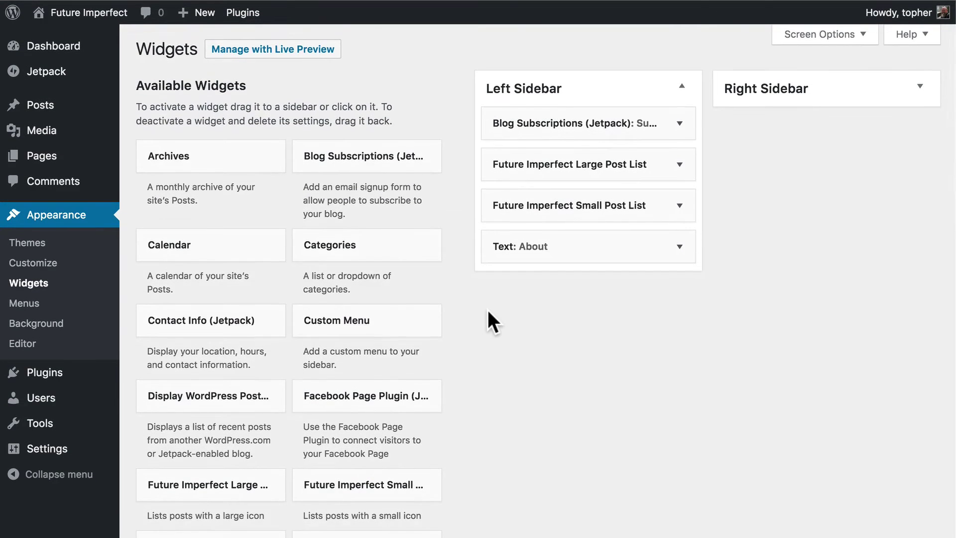
scroll(488, 314, "down", 3)
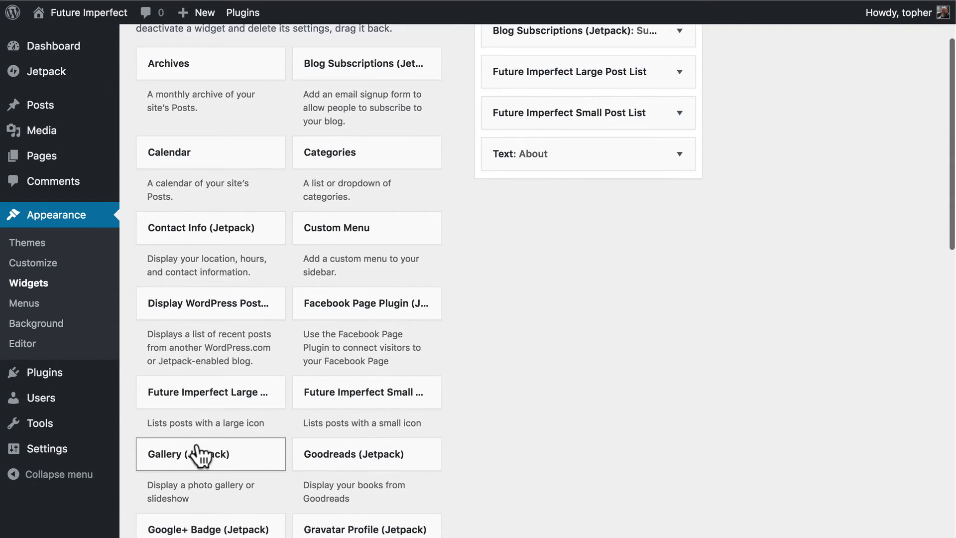
left_click_drag(199, 452, 560, 120)
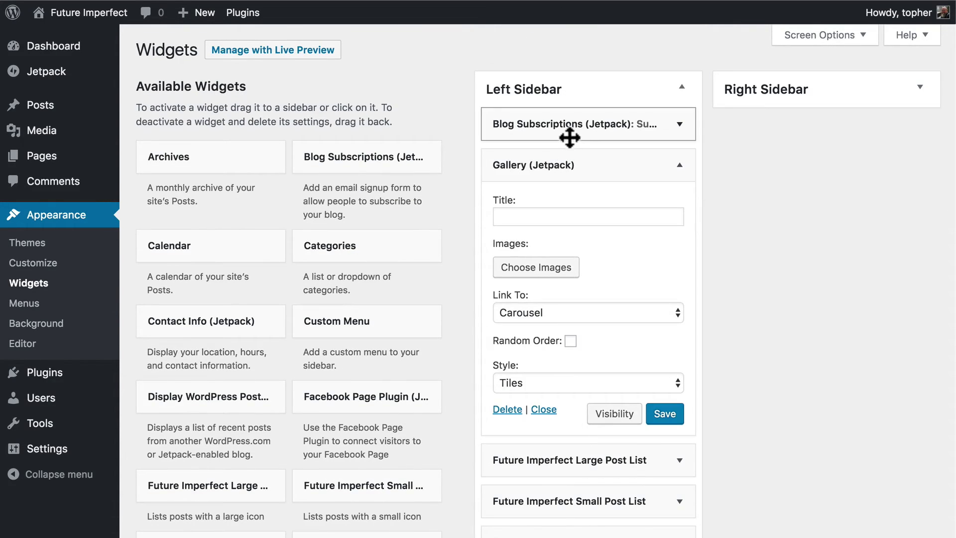
left_click_drag(569, 164, 566, 113)
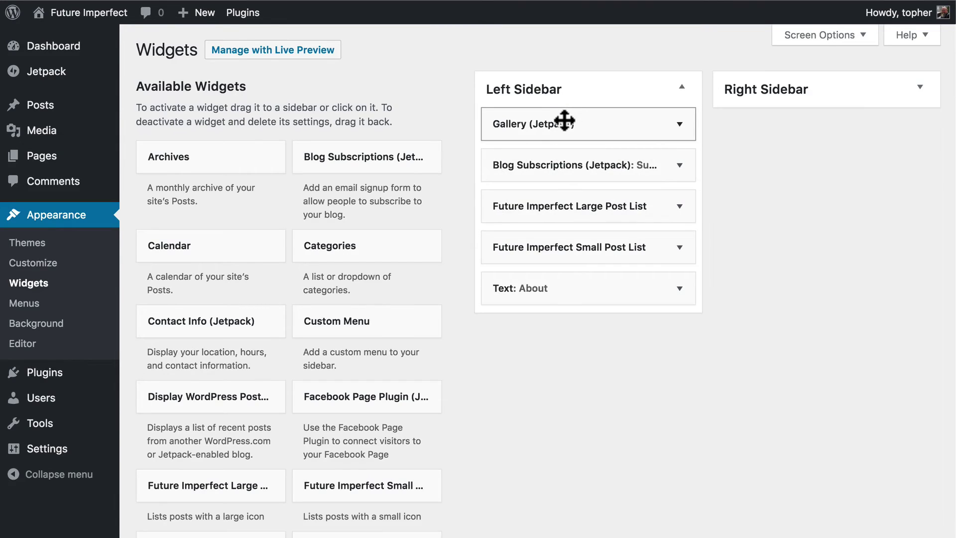
Title the Gallery widget 'My Gallery' and open its image chooser.
left_click(565, 121)
left_click(528, 176)
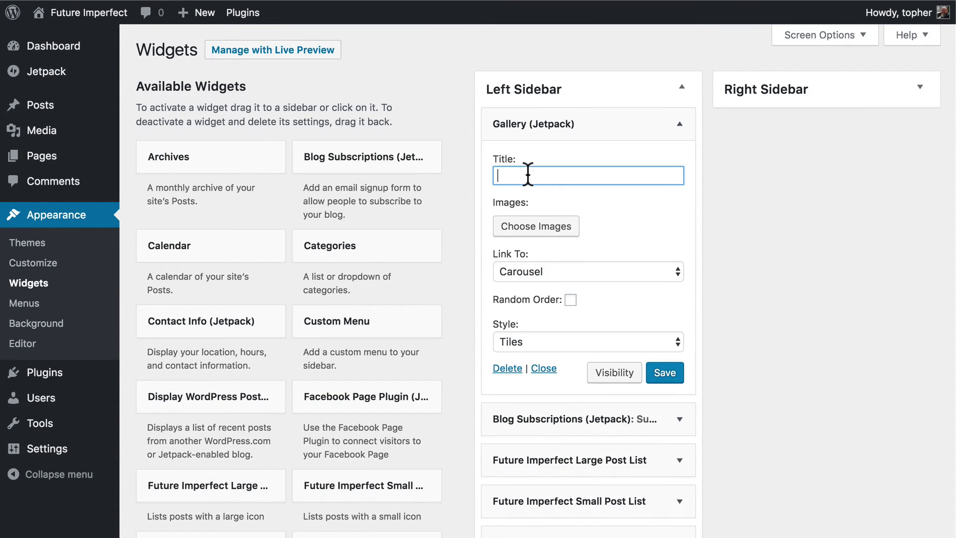
type("My Gallery")
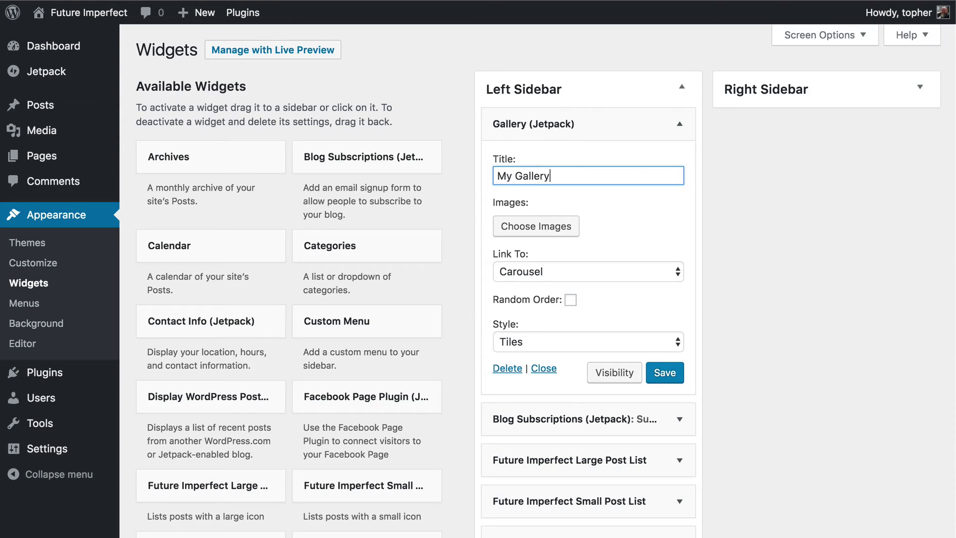
left_click(544, 224)
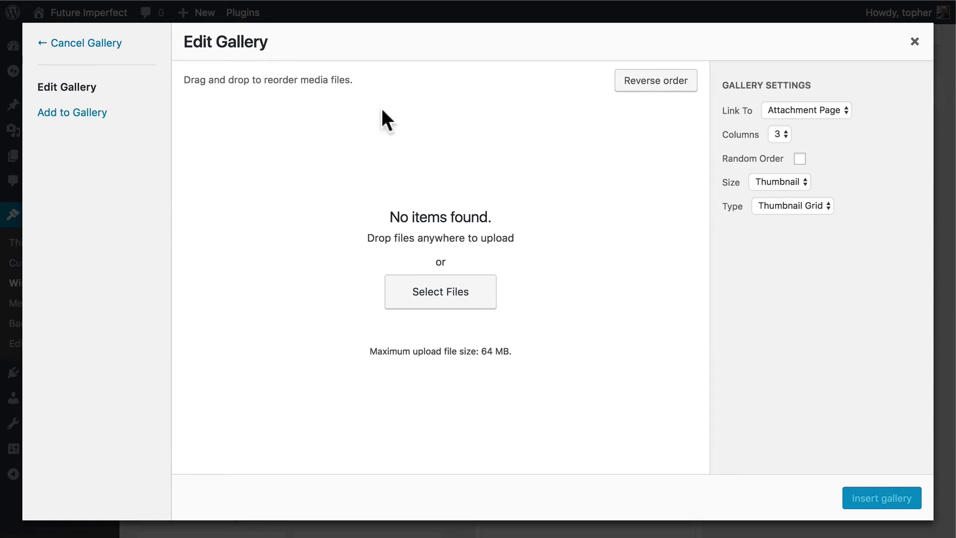
left_click(439, 293)
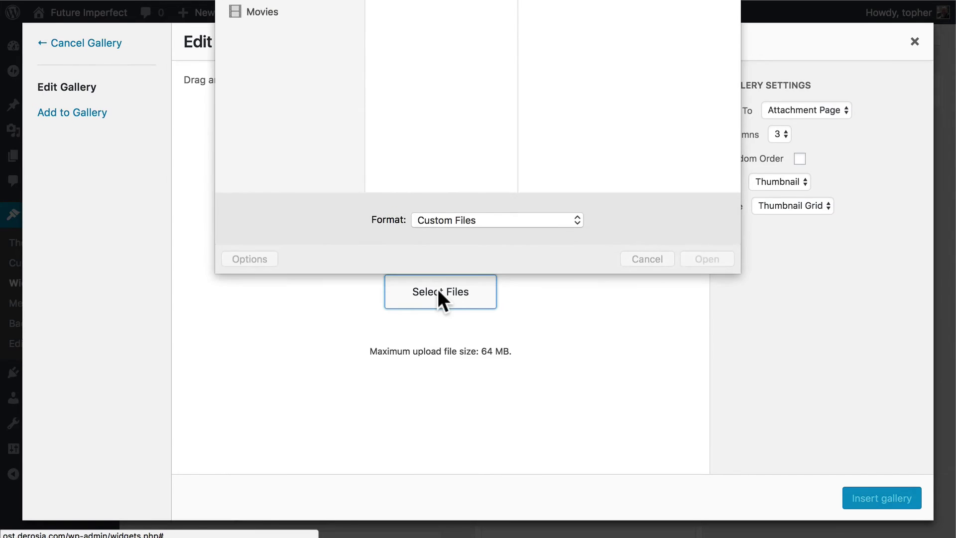
left_click(442, 2)
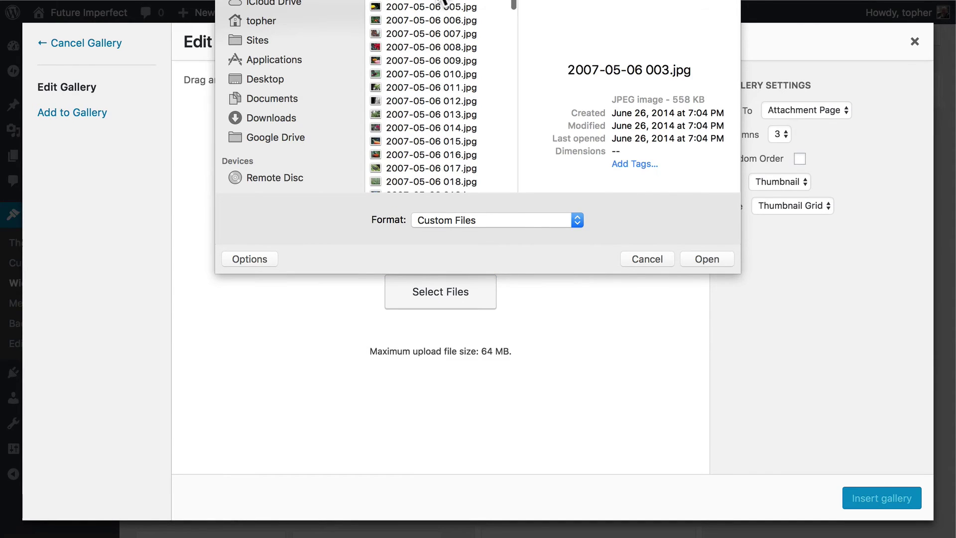
left_click(410, 60, "shift")
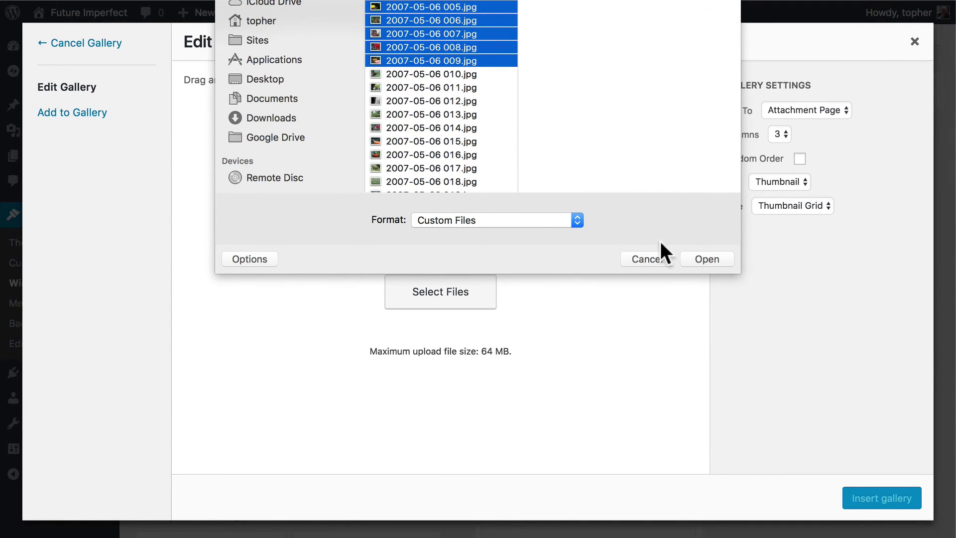
left_click(707, 258)
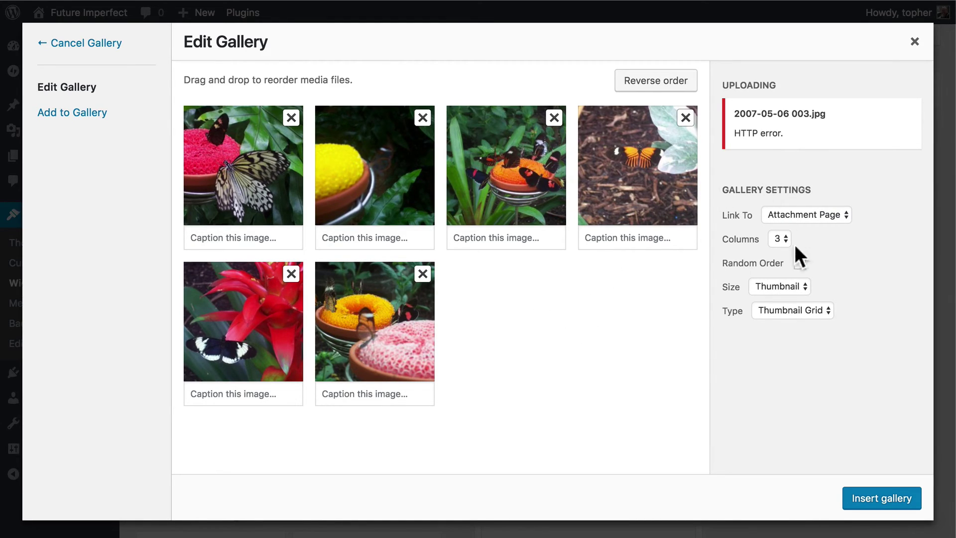
left_click(789, 307)
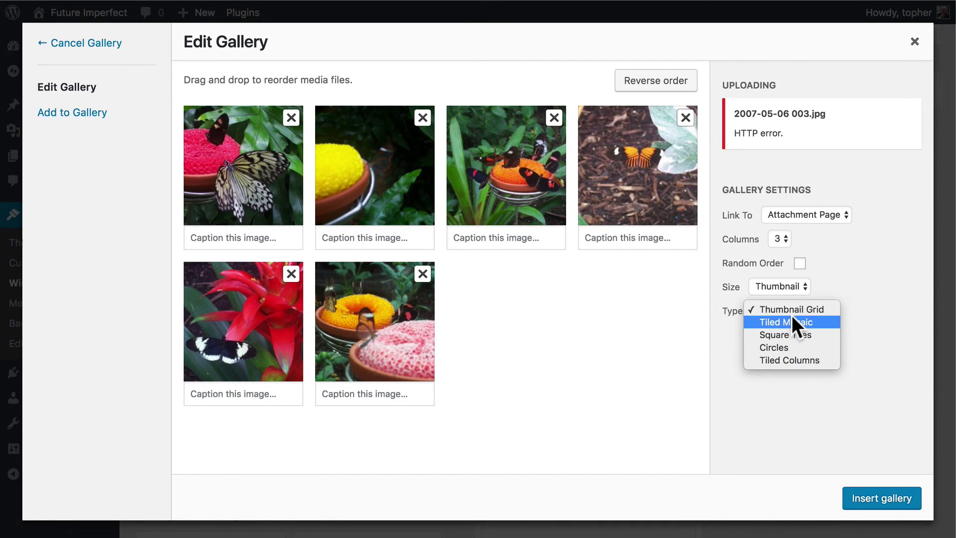
left_click(791, 319)
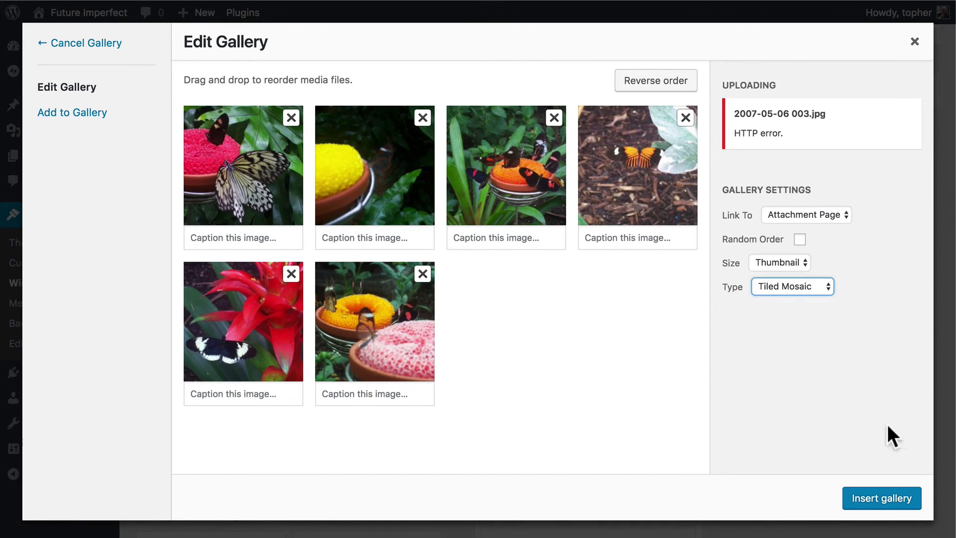
left_click(869, 498)
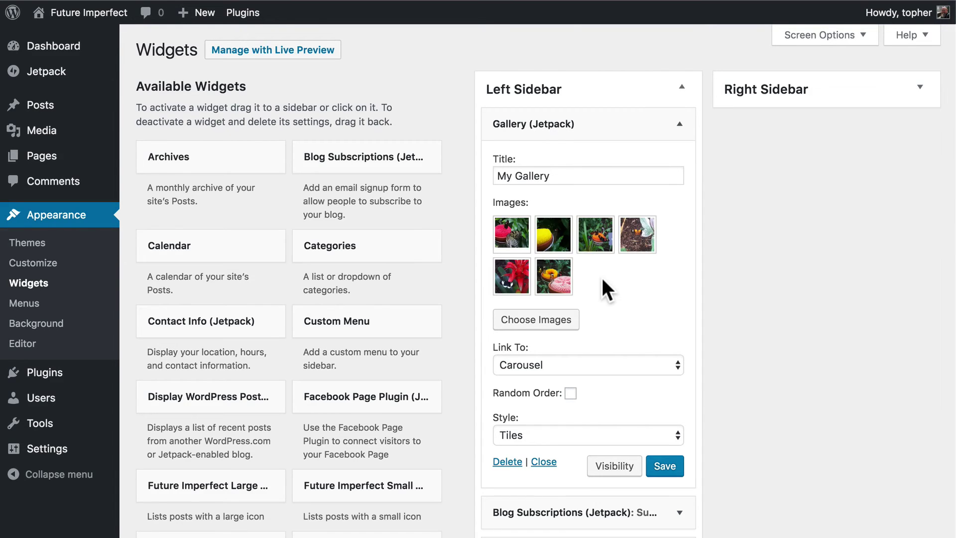
Keep Link To on Carousel and Style on Tiles, then save the My Gallery widget.
left_click(560, 365)
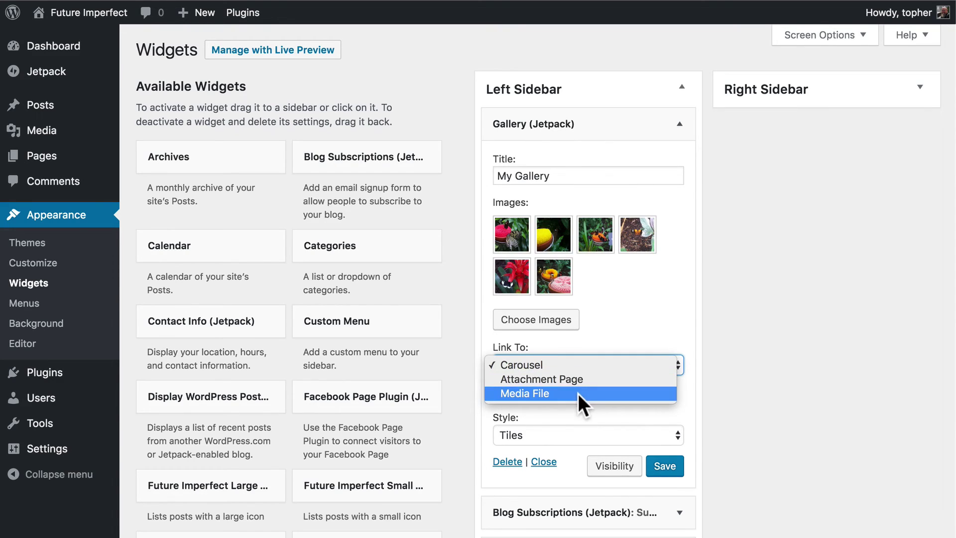
left_click(566, 365)
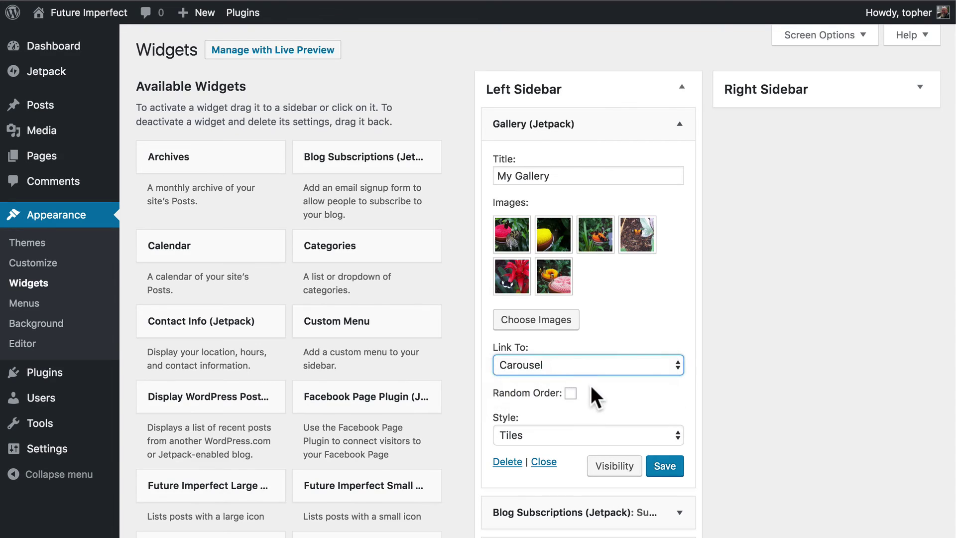
left_click(558, 427)
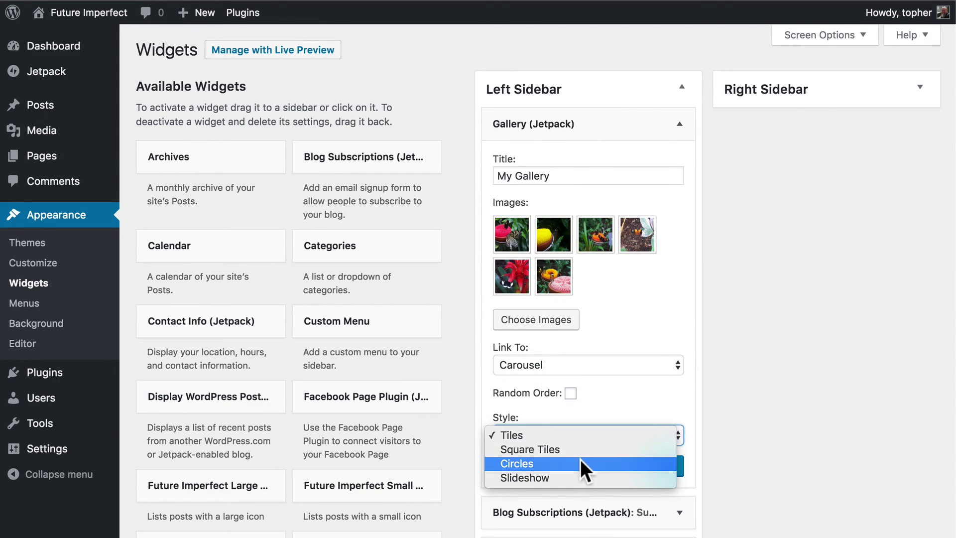
left_click(666, 408)
left_click(663, 467)
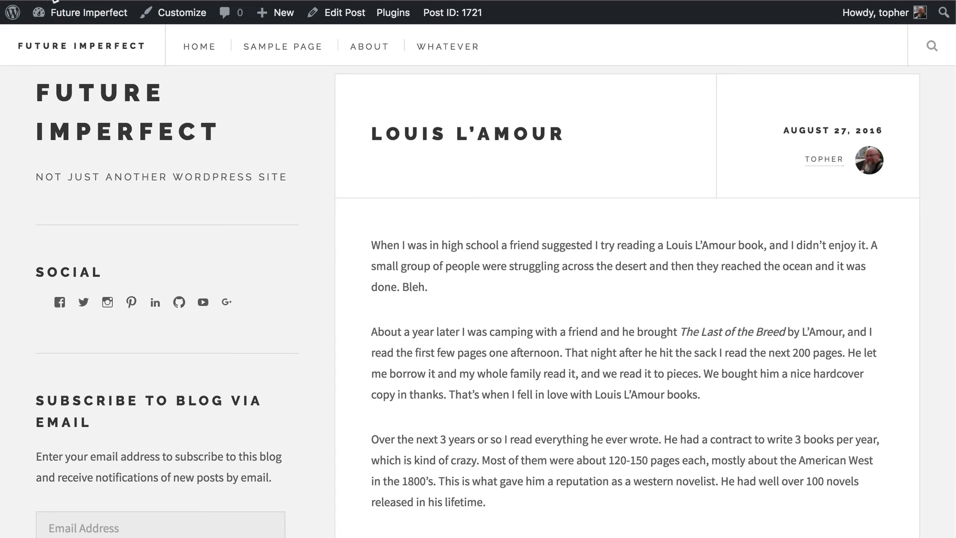
Load the live site, step the gallery carousel forward two photos, then close it.
left_click(70, 9)
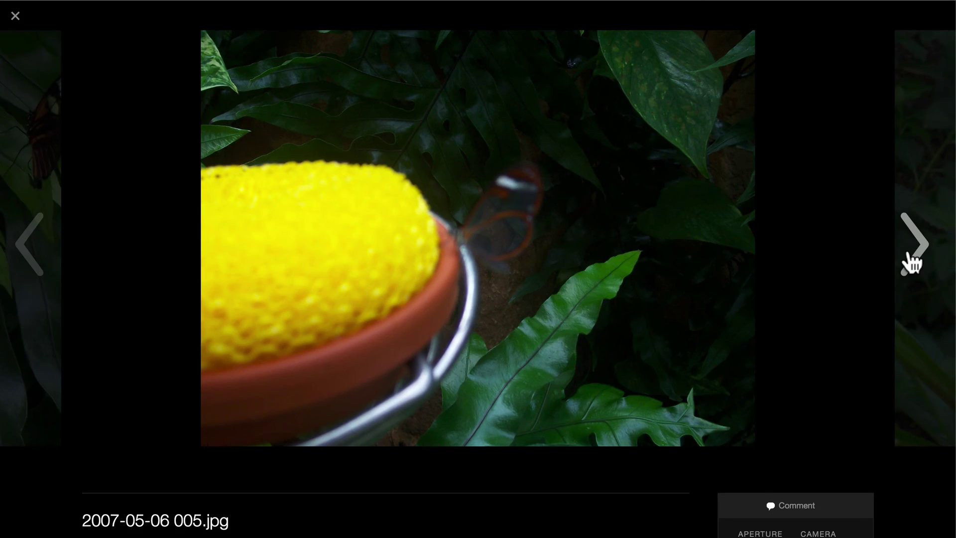
left_click(912, 262)
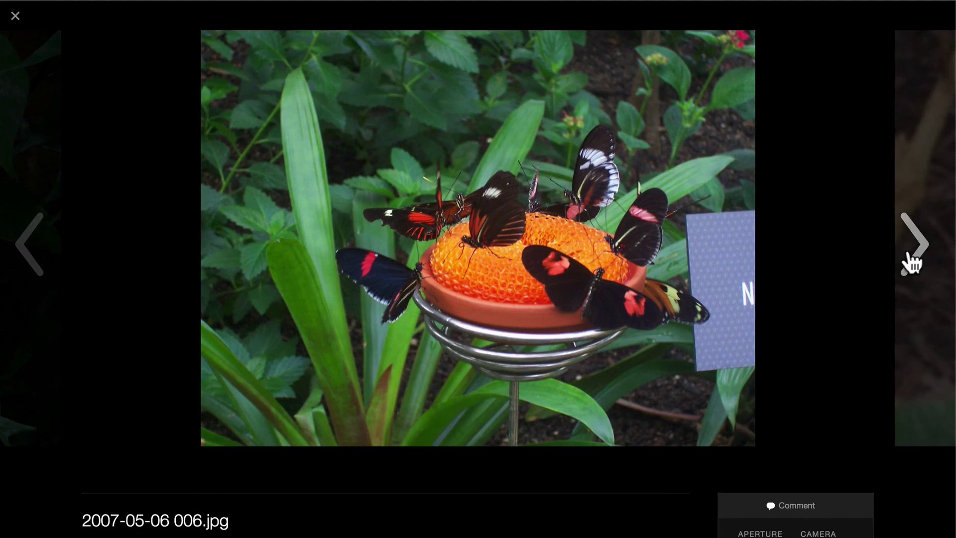
left_click(912, 263)
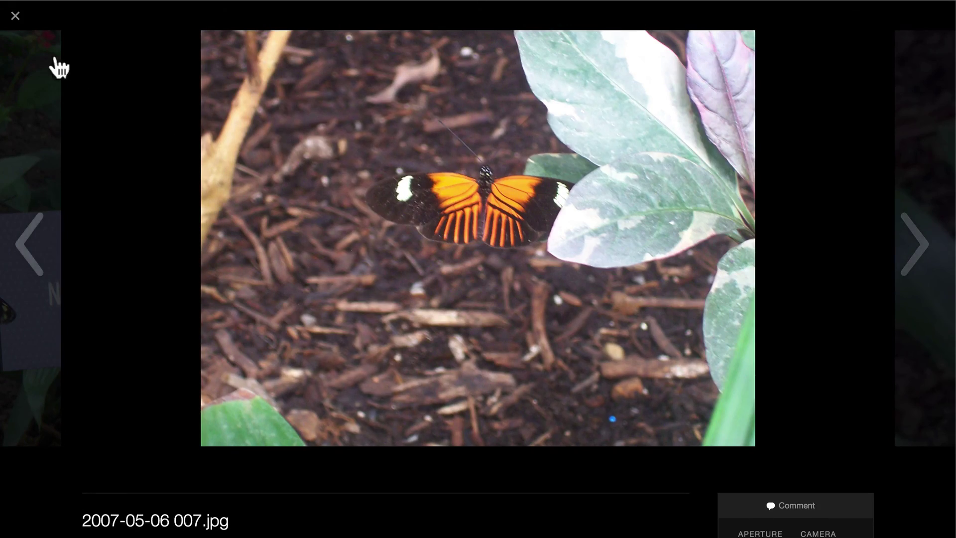
left_click(15, 19)
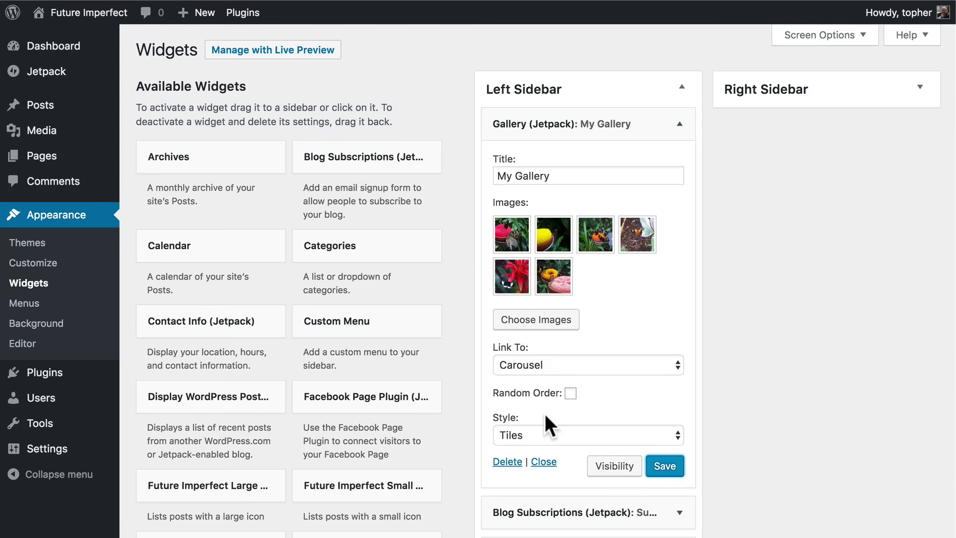
Try the Square Tiles style on My Gallery, save, and reload the live site.
left_click(546, 434)
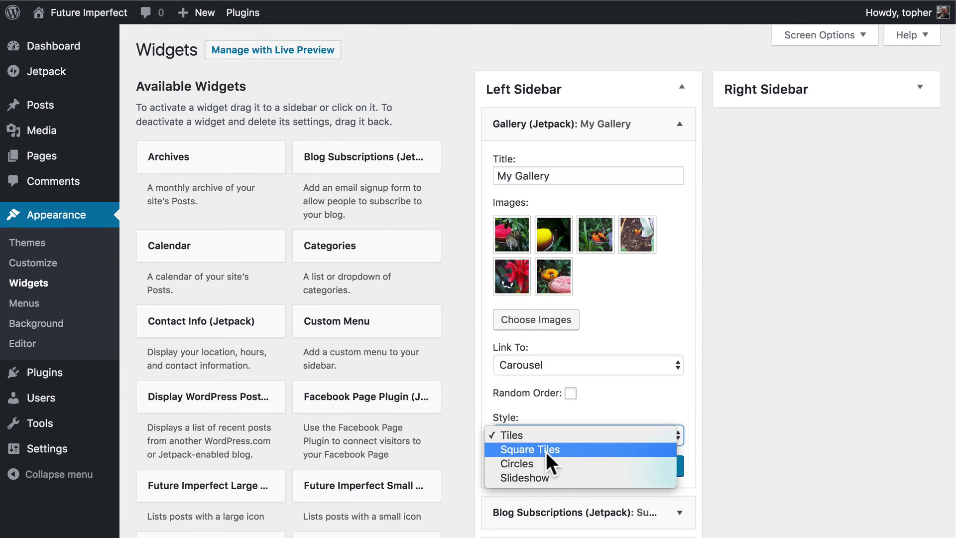
left_click(546, 449)
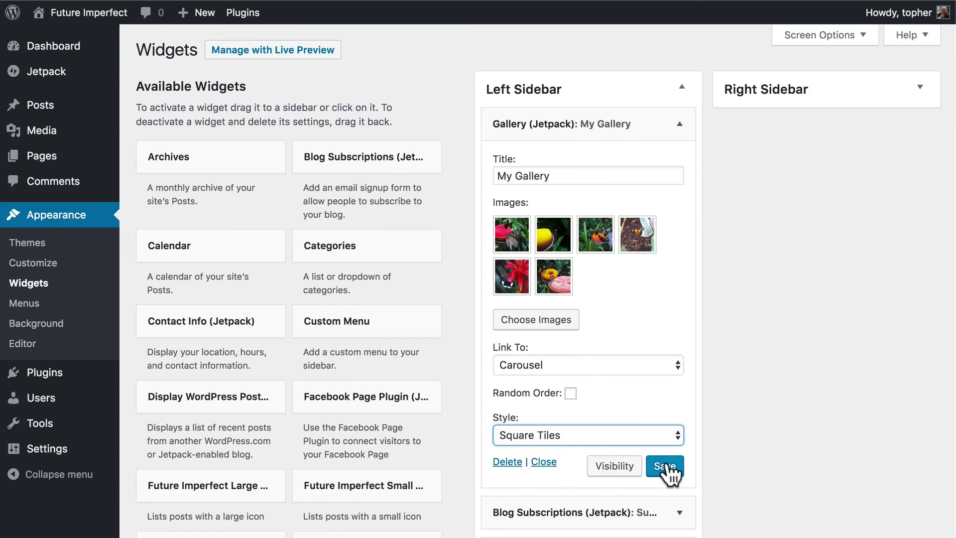
left_click(666, 467)
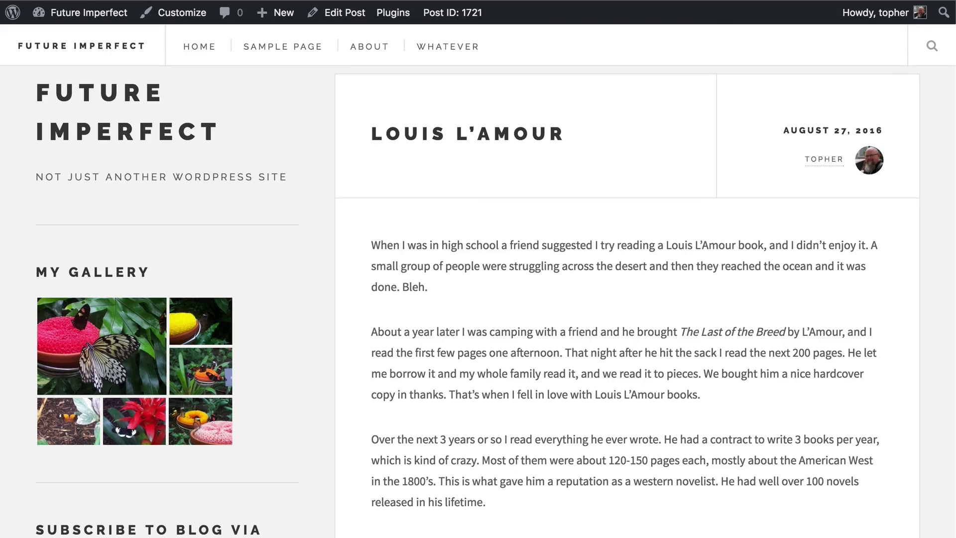
left_click(82, 10)
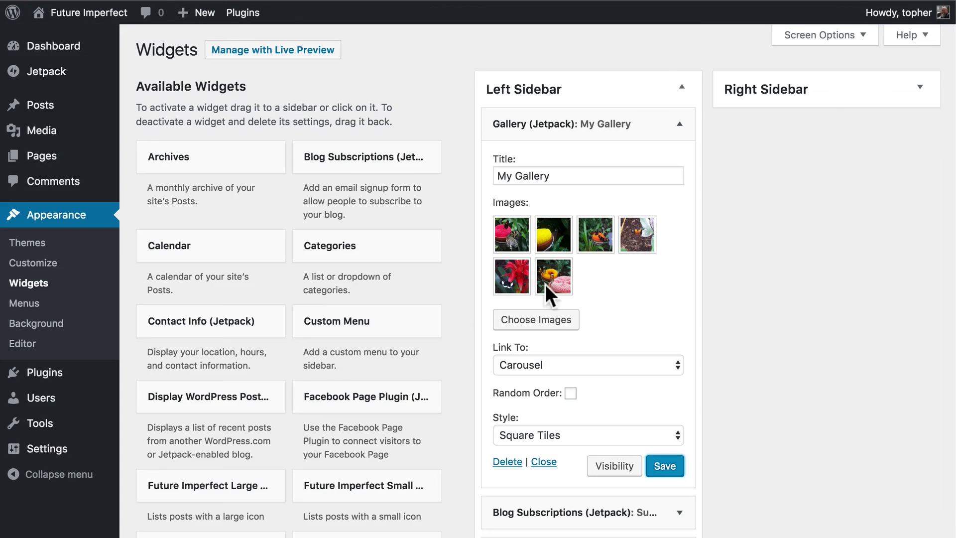
Switch My Gallery to the Circles style, save, and check it on the live site.
left_click(542, 442)
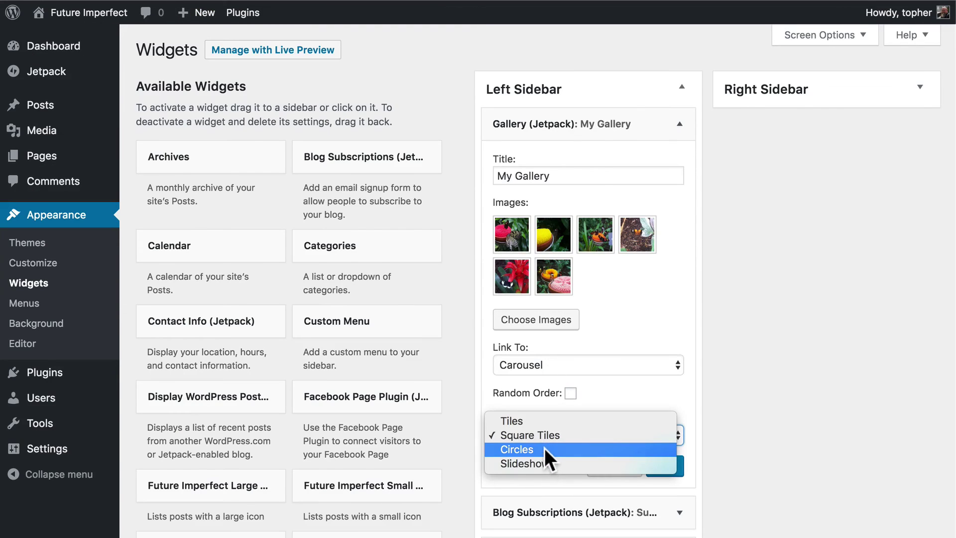
left_click(545, 447)
left_click(656, 468)
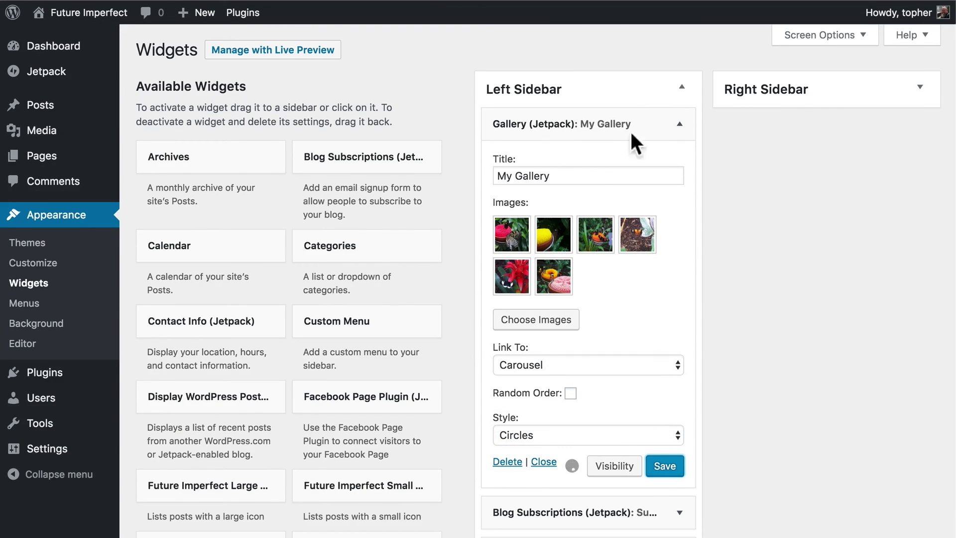
key("ctrl+Tab")
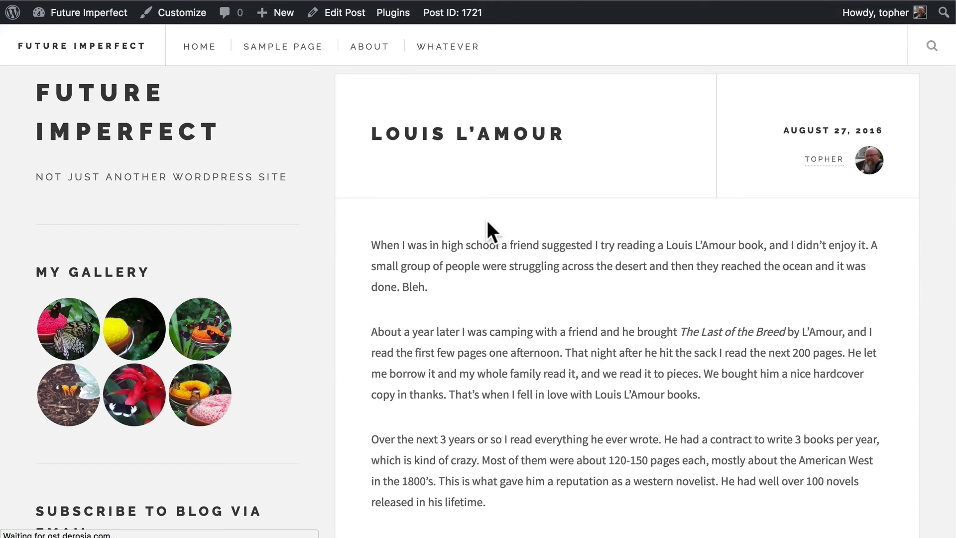
key("ctrl+shift+Tab")
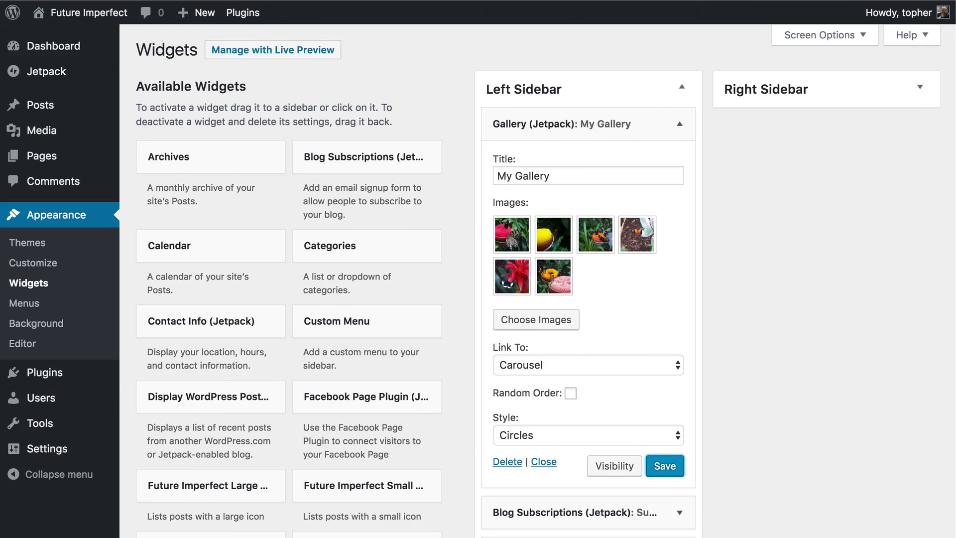
Set My Gallery's style to Slideshow and save the widget.
left_click(527, 435)
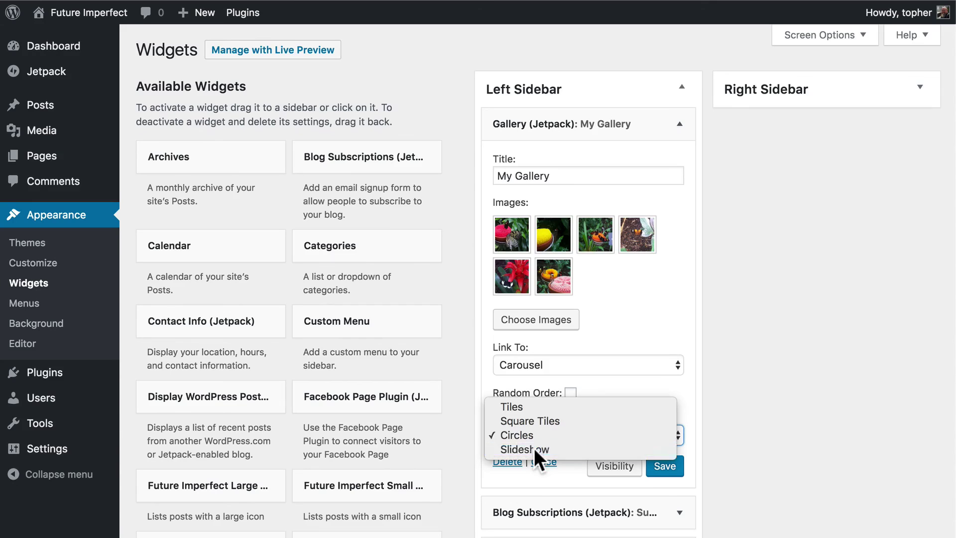
left_click(533, 447)
left_click(666, 468)
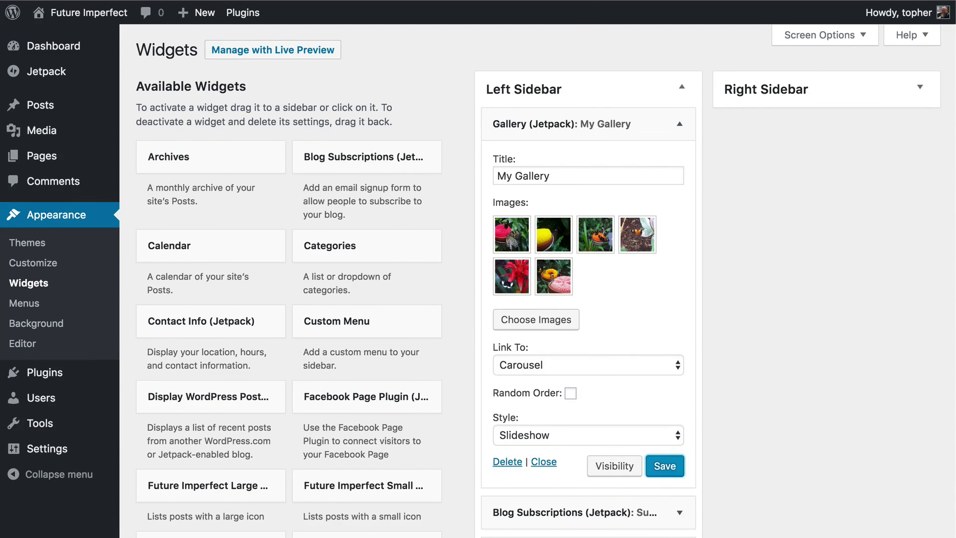
On the live site, advance the sidebar slideshow through four photos.
key("ctrl+Tab")
left_click(202, 349)
left_click(202, 349)
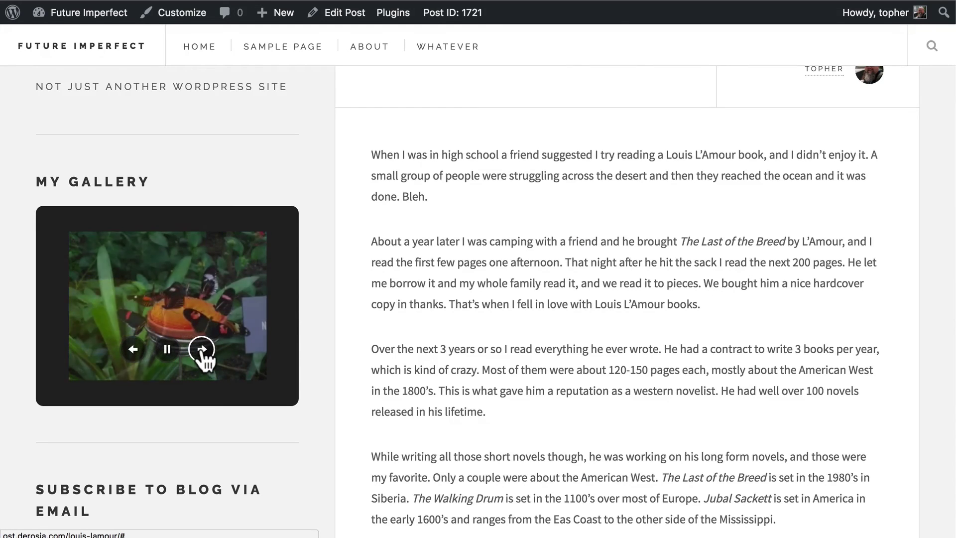
left_click(201, 349)
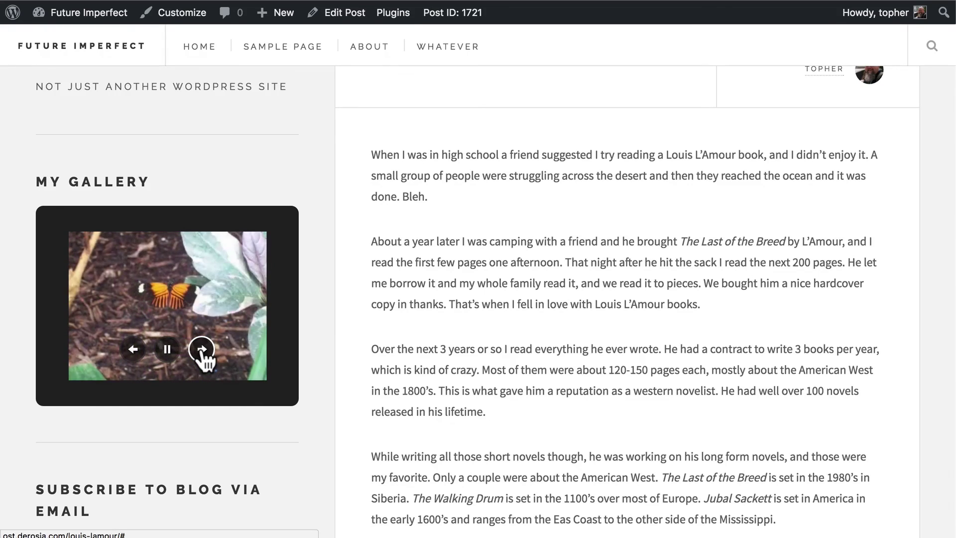
left_click(202, 349)
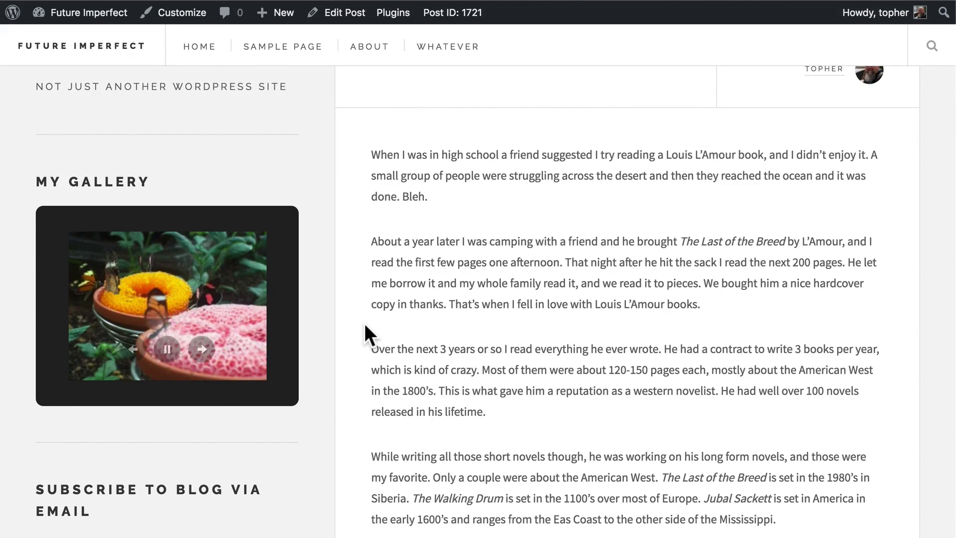
scroll(364, 324, "up", 3)
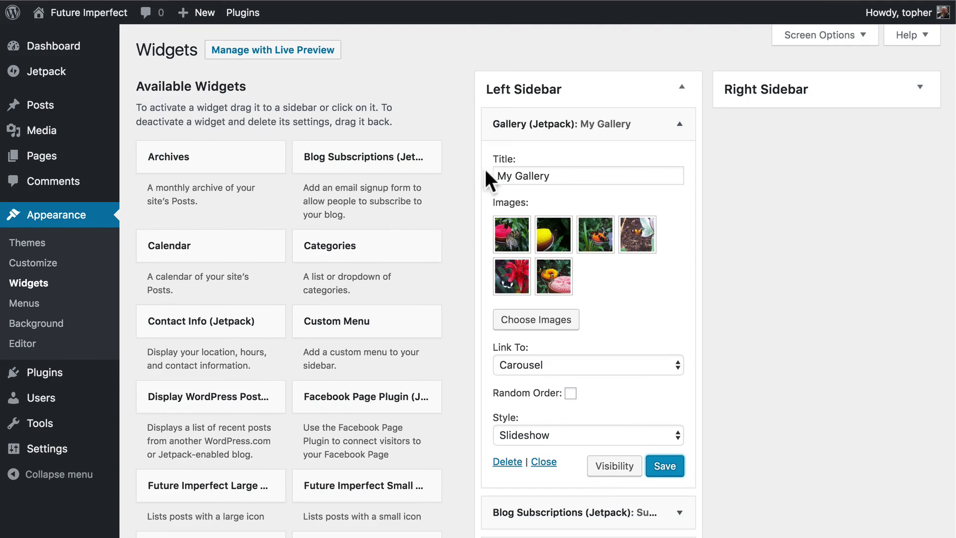
Collapse the Gallery (Jetpack): My Gallery widget so only its title shows in the Left Sidebar.
left_click(679, 124)
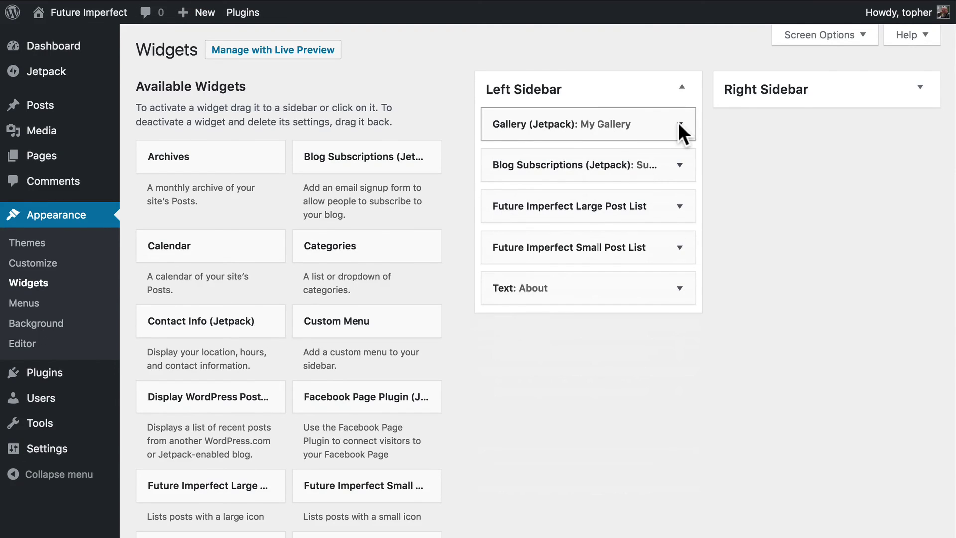